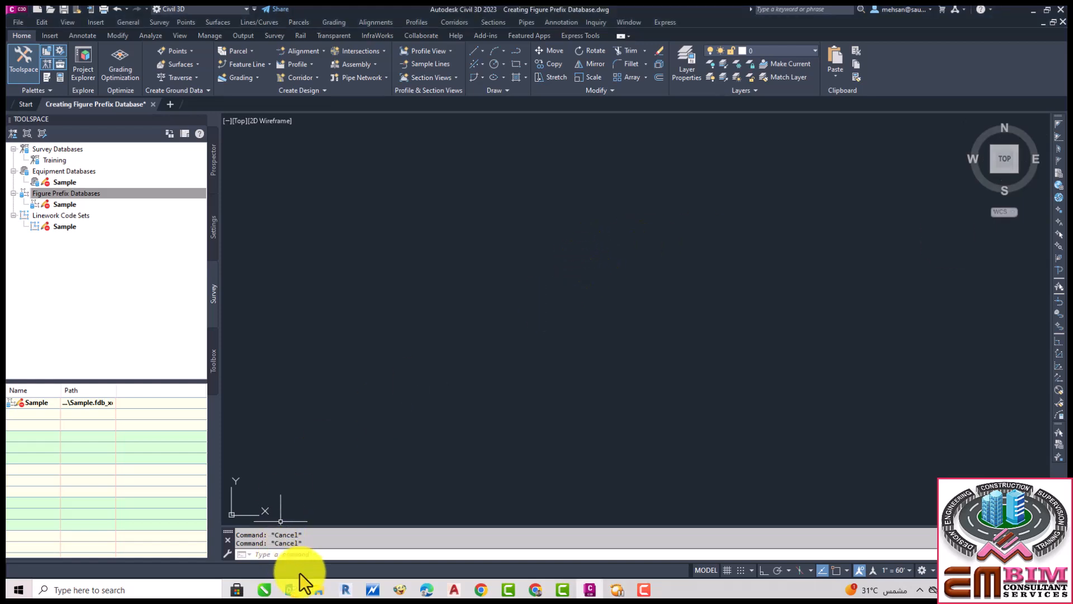
Step: Open the Survey Points text file in Notepad, then reposition and heighten its window to show more point rows
{"action": "left_click", "coordinate": [317, 588]}
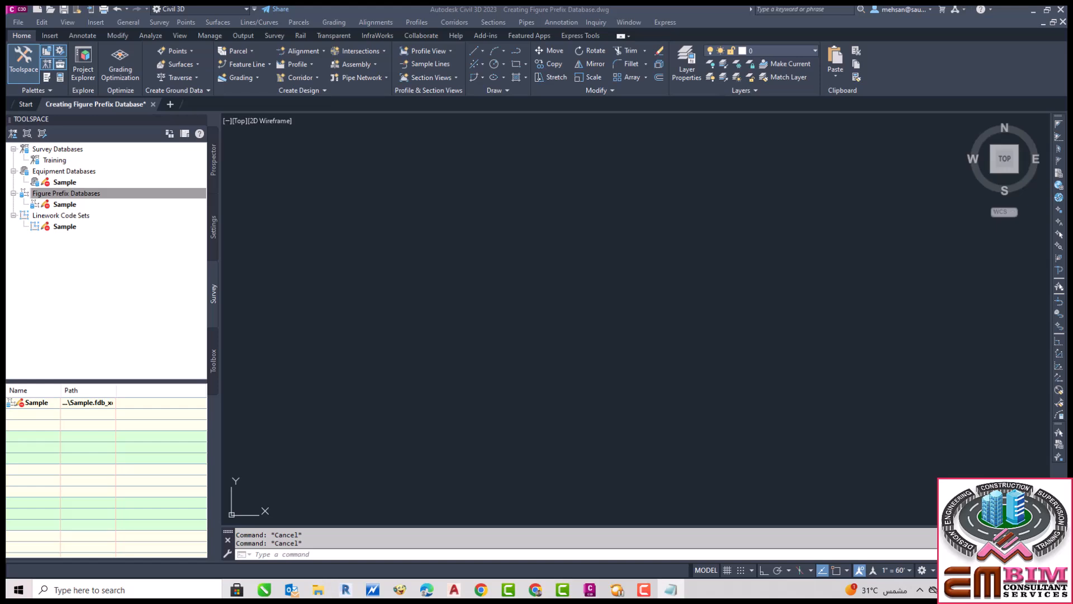
{"action": "left_click_drag", "start_coordinate": [1002, 133], "coordinate": [744, 205]}
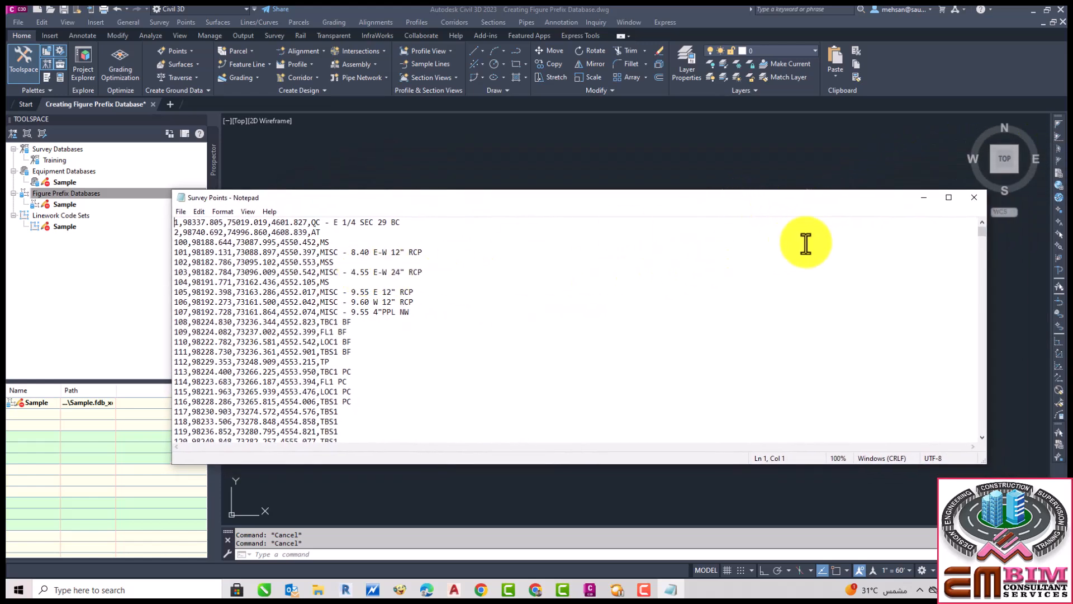
{"action": "left_click_drag", "start_coordinate": [986, 298], "coordinate": [513, 297]}
{"action": "left_click_drag", "start_coordinate": [403, 198], "coordinate": [567, 179]}
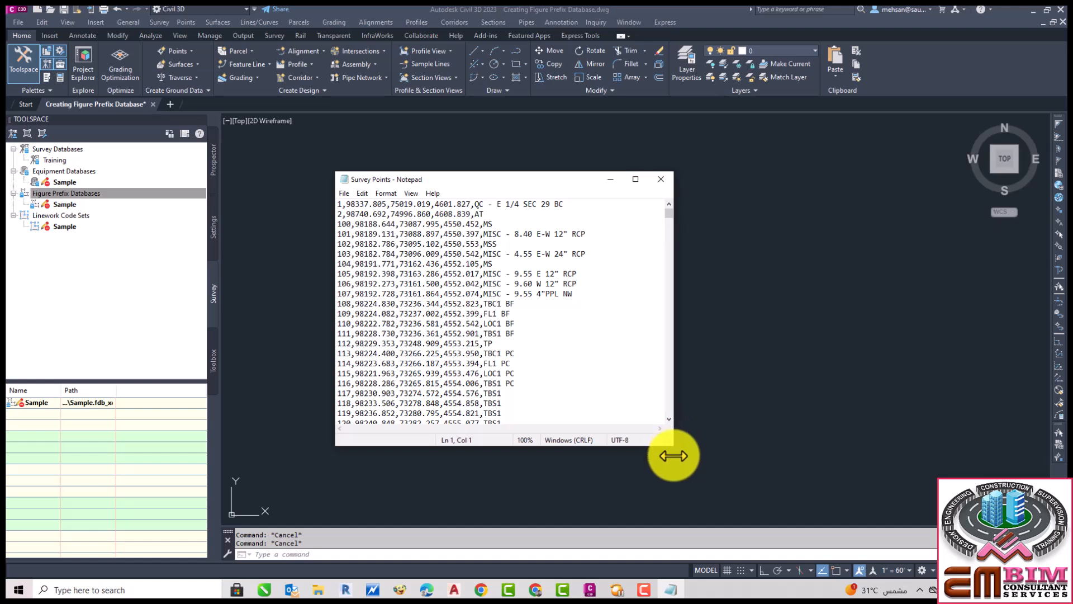
{"action": "left_click_drag", "start_coordinate": [611, 447], "coordinate": [607, 524]}
{"action": "left_click_drag", "start_coordinate": [677, 186], "coordinate": [738, 187]}
{"action": "left_click_drag", "start_coordinate": [634, 171], "coordinate": [622, 20]}
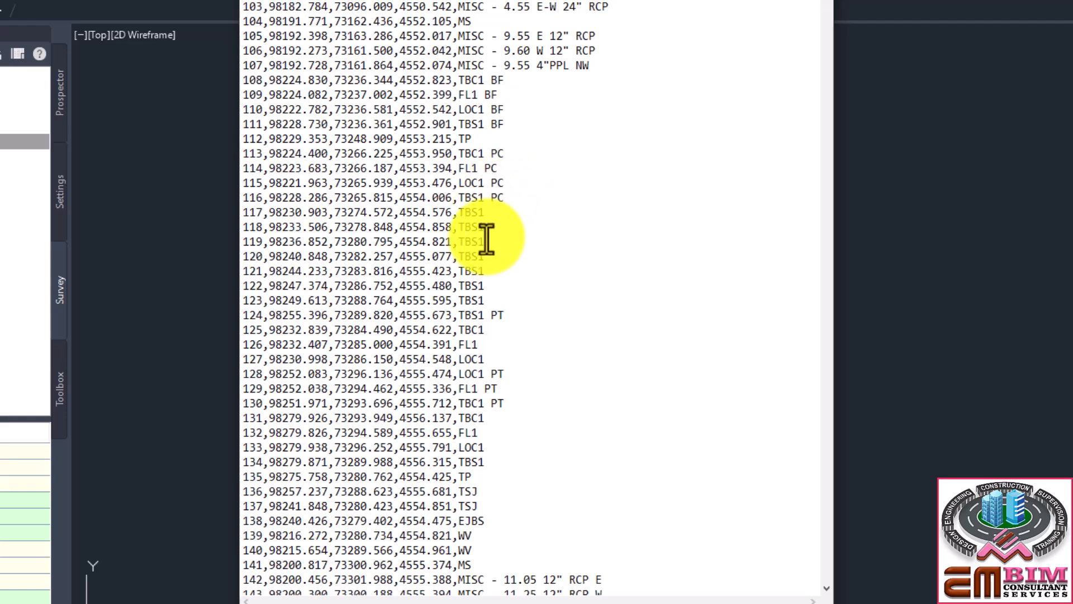
Step: Examine the description codes at the ends of the survey point rows, reading down past point 300
{"action": "scroll", "coordinate": [487, 239], "scroll_direction": "down", "scroll_amount": 9}
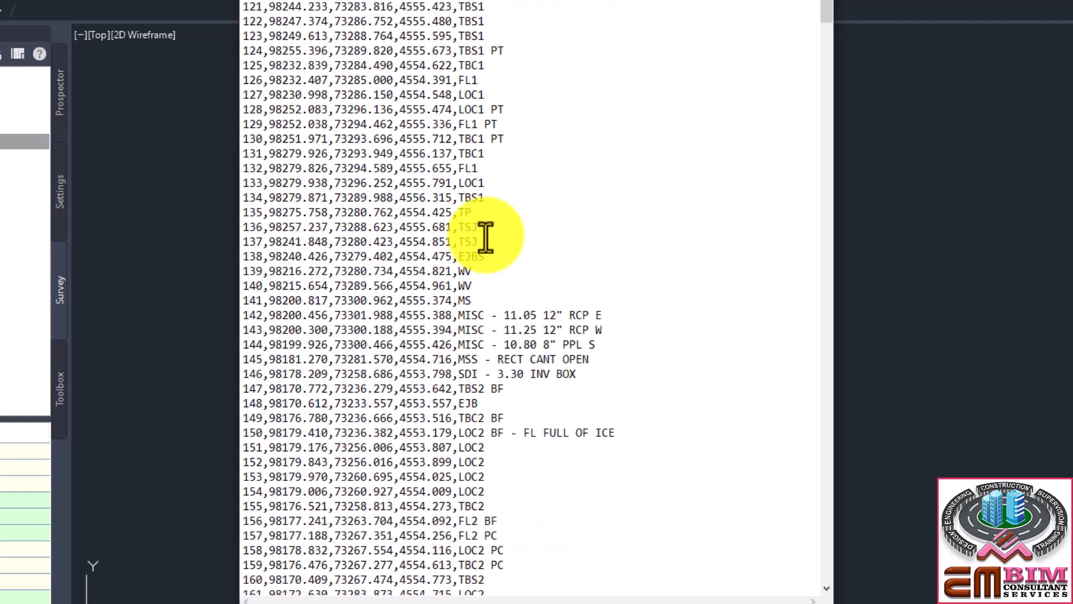
{"action": "scroll", "coordinate": [485, 240], "scroll_direction": "down", "scroll_amount": 4}
{"action": "scroll", "coordinate": [484, 235], "scroll_direction": "down", "scroll_amount": 6}
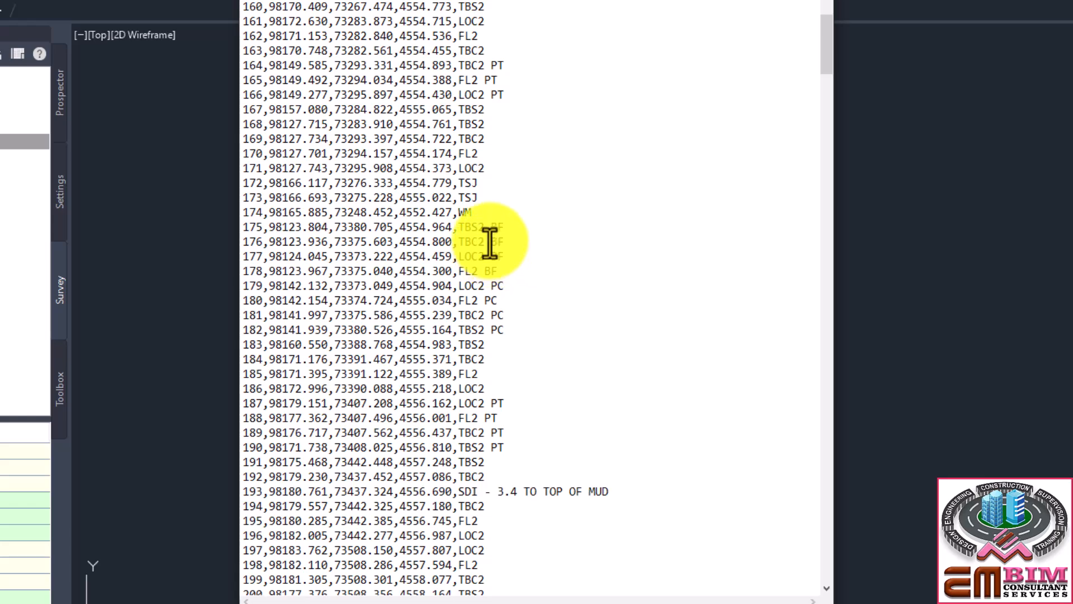
{"action": "scroll", "coordinate": [487, 232], "scroll_direction": "down", "scroll_amount": 1}
{"action": "scroll", "coordinate": [486, 230], "scroll_direction": "down", "scroll_amount": 1}
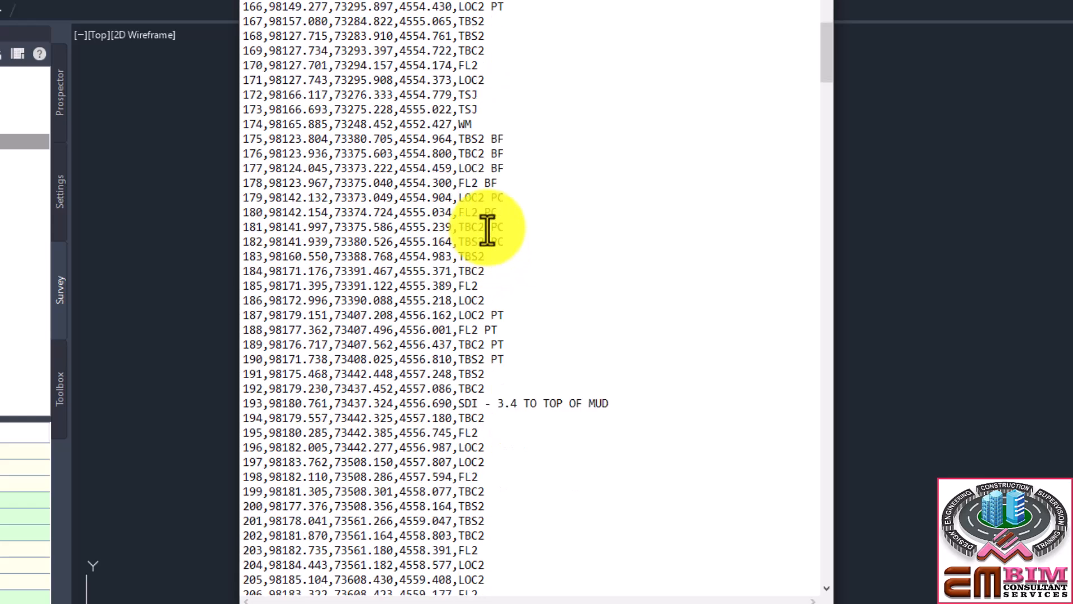
{"action": "scroll", "coordinate": [487, 229], "scroll_direction": "down", "scroll_amount": 2}
{"action": "scroll", "coordinate": [488, 230], "scroll_direction": "down", "scroll_amount": 3}
{"action": "scroll", "coordinate": [487, 230], "scroll_direction": "down", "scroll_amount": 4}
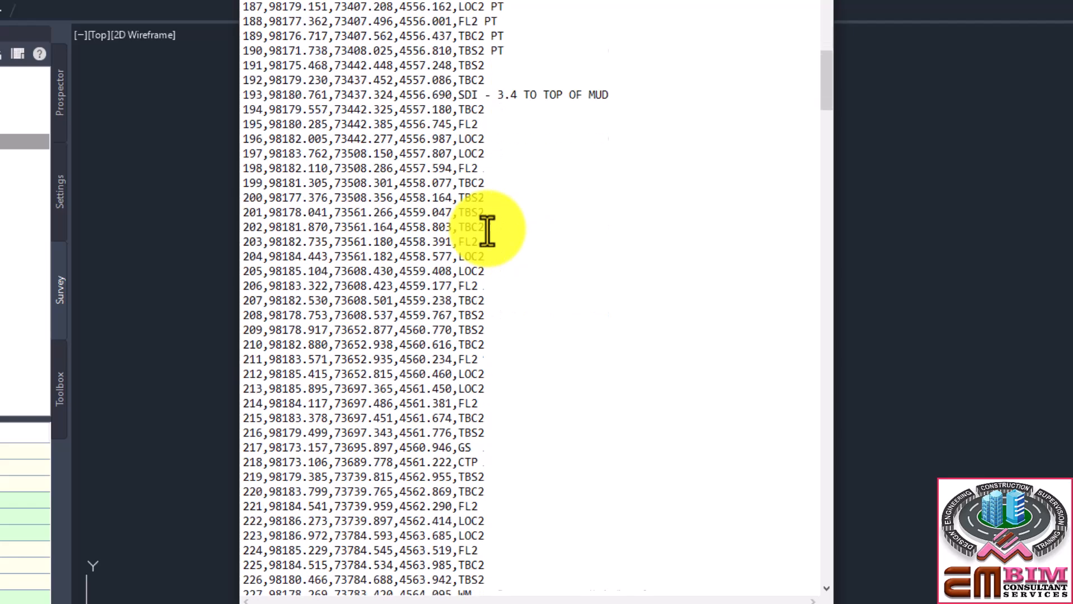
{"action": "scroll", "coordinate": [487, 230], "scroll_direction": "down", "scroll_amount": 7}
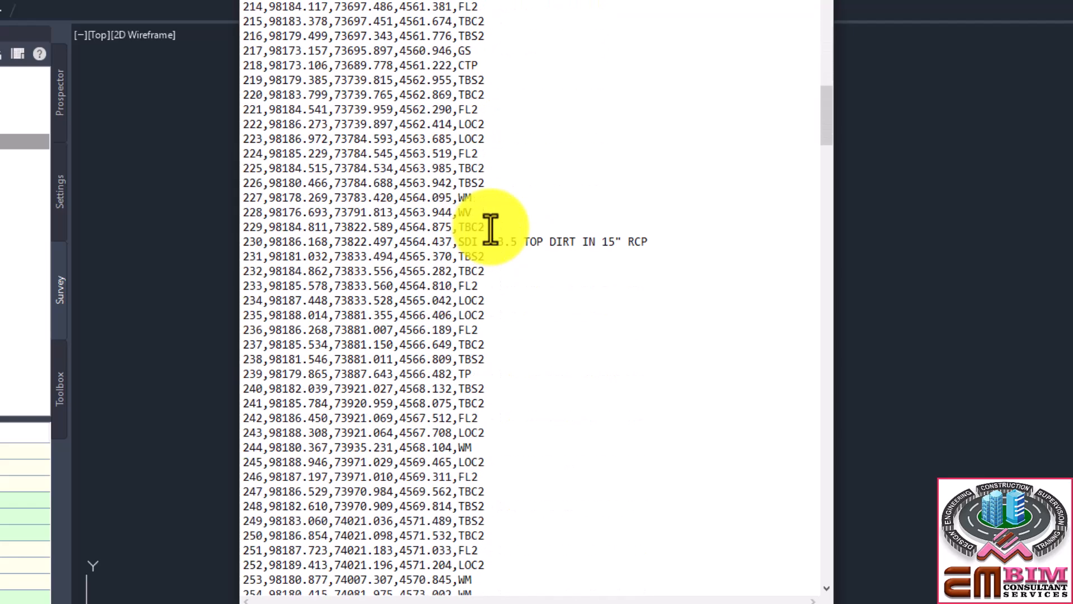
{"action": "scroll", "coordinate": [491, 229], "scroll_direction": "down", "scroll_amount": 9}
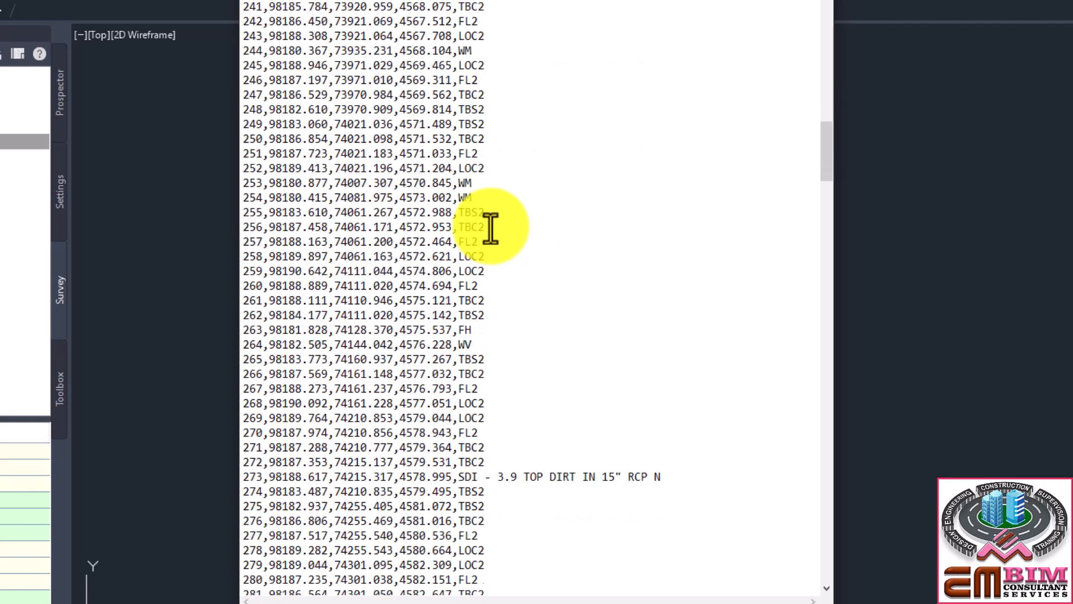
{"action": "scroll", "coordinate": [491, 229], "scroll_direction": "down", "scroll_amount": 4}
{"action": "scroll", "coordinate": [490, 230], "scroll_direction": "down", "scroll_amount": 3}
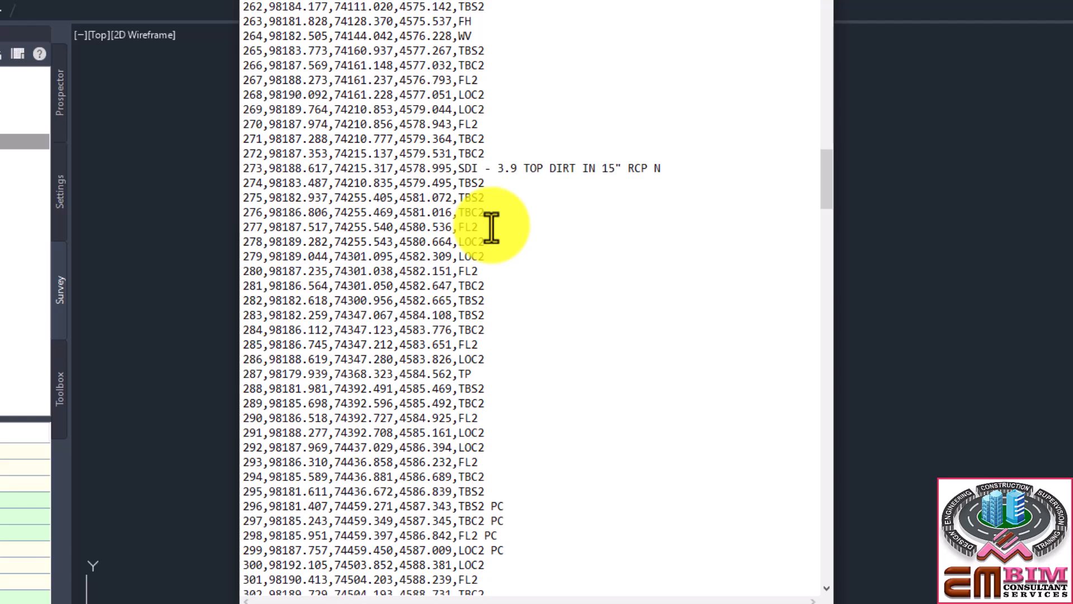
{"action": "scroll", "coordinate": [491, 229], "scroll_direction": "down", "scroll_amount": 3}
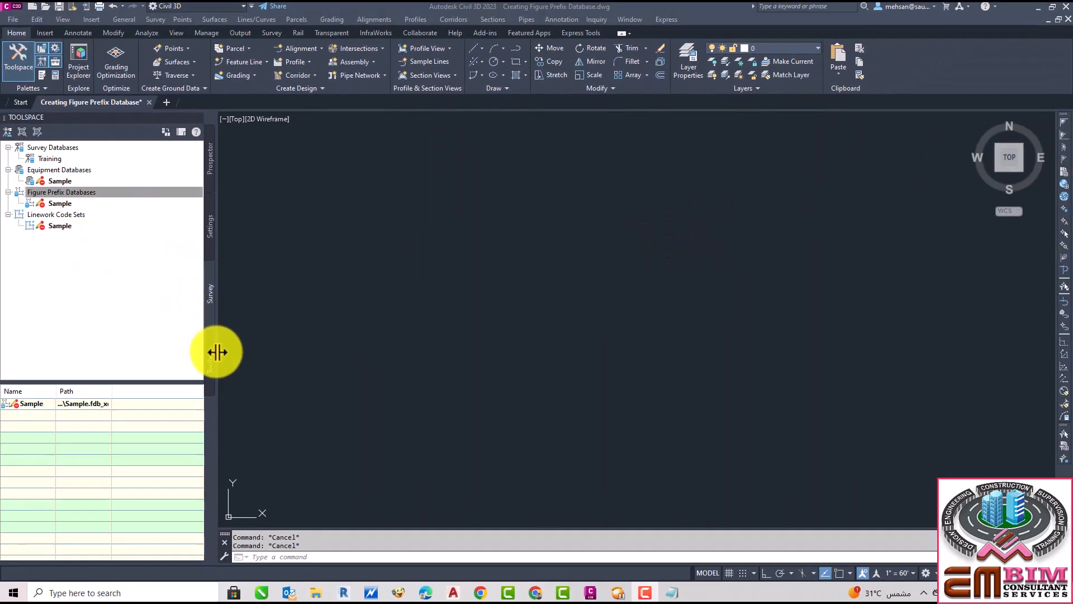
Step: Switch to Civil 3D and expand the figure styles under Survey in the drawing's settings tree
{"action": "left_click", "coordinate": [211, 232]}
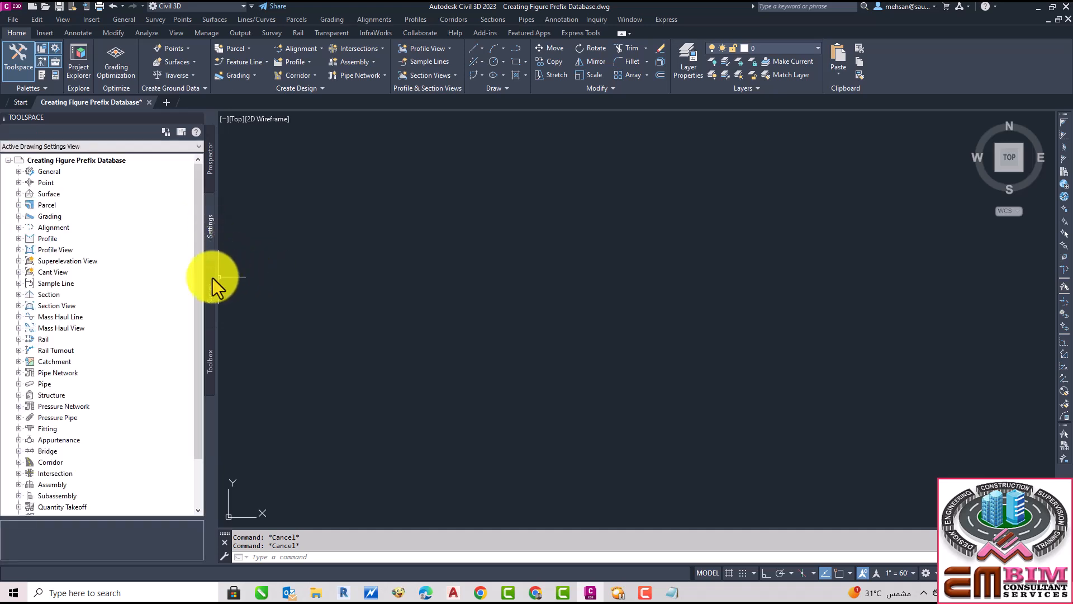
{"action": "left_click_drag", "start_coordinate": [196, 291], "coordinate": [194, 321]}
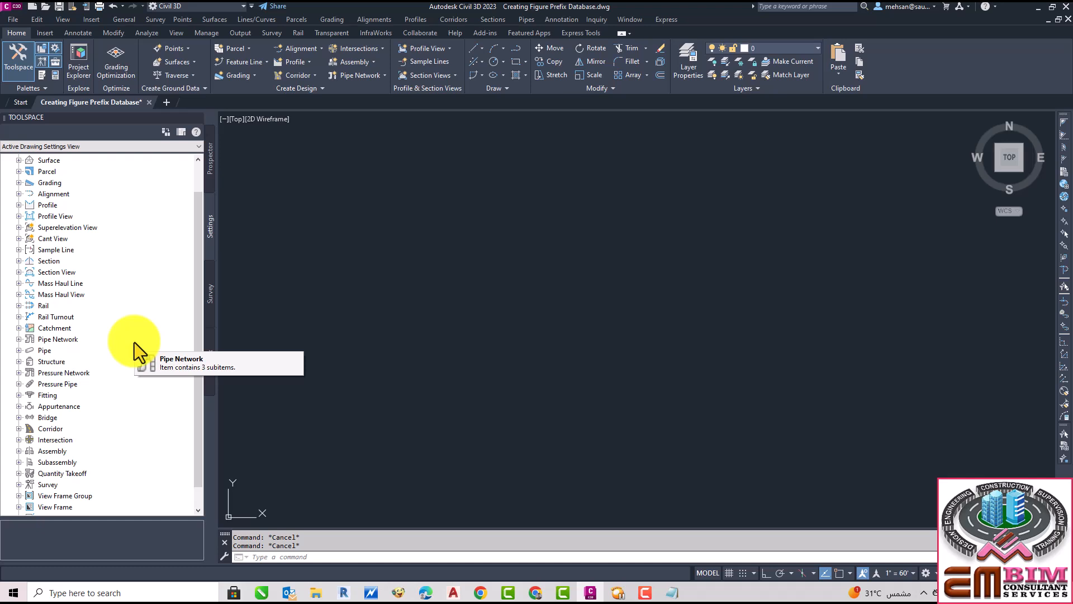
{"action": "left_click", "coordinate": [18, 484]}
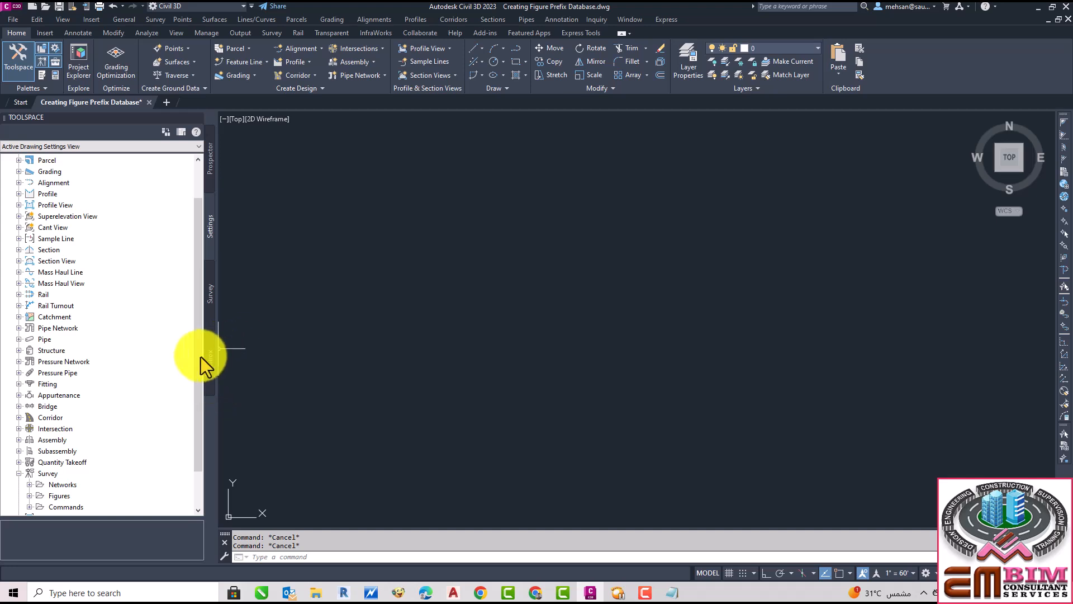
{"action": "scroll", "coordinate": [197, 361], "scroll_direction": "down", "scroll_amount": 2}
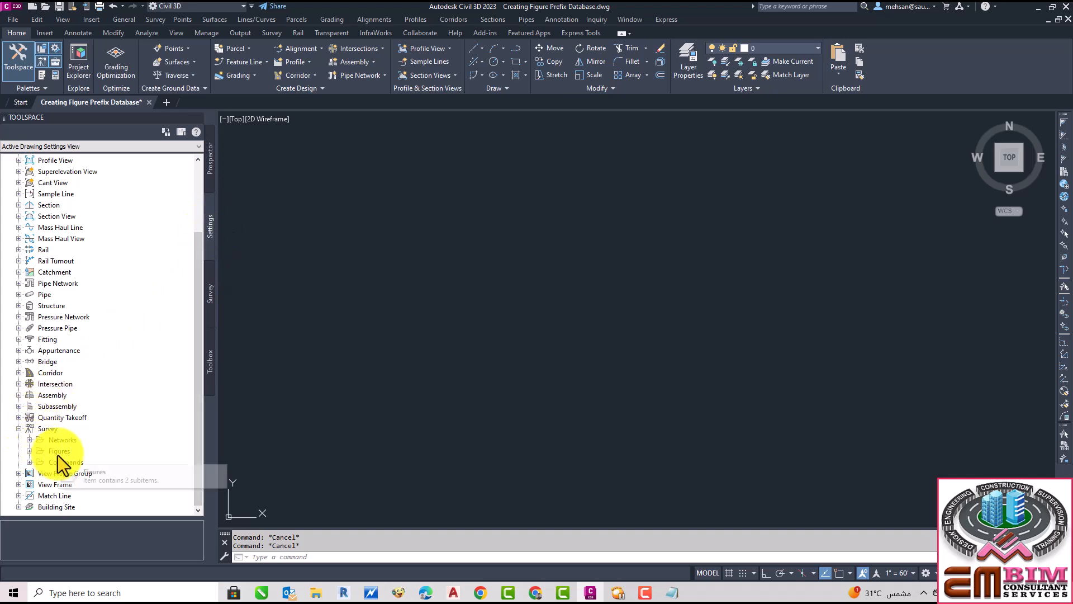
{"action": "left_click", "coordinate": [30, 451]}
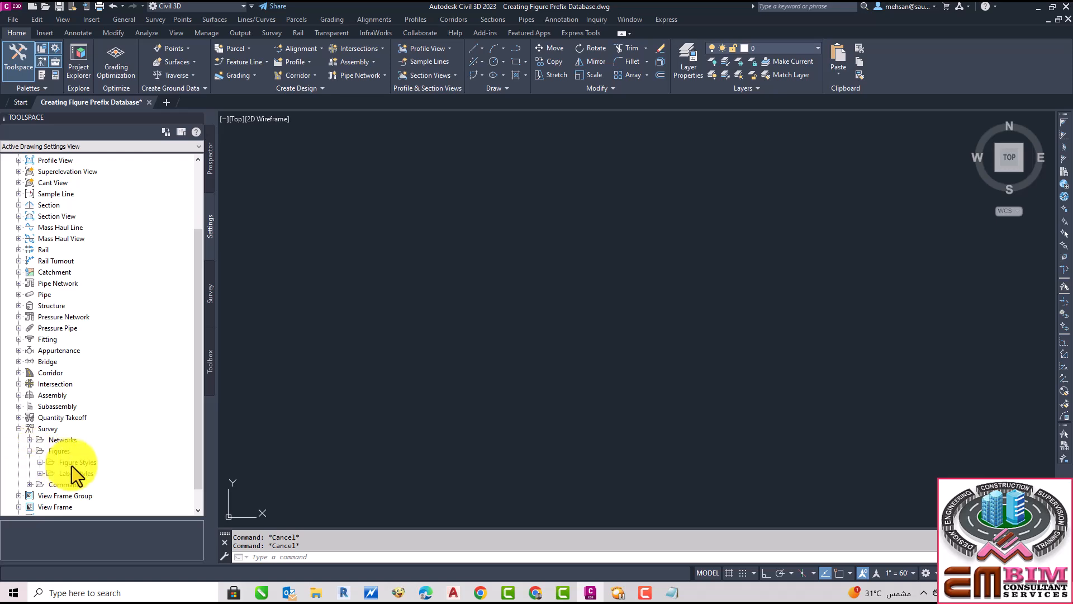
{"action": "left_click", "coordinate": [53, 447]}
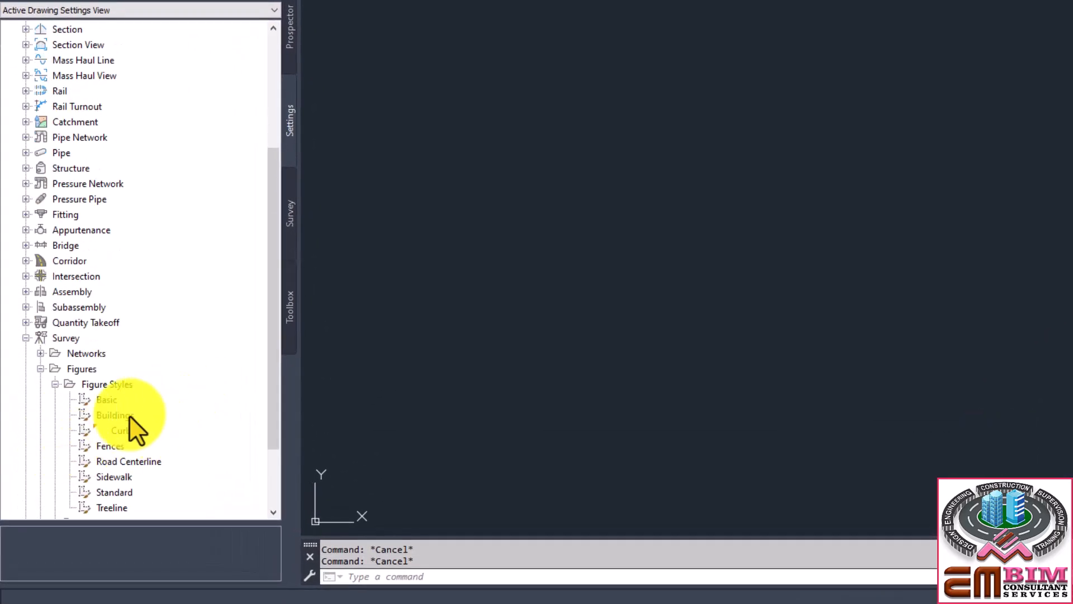
Step: Expand the survey network styles and review them together with the available figure styles
{"action": "left_click", "coordinate": [40, 353]}
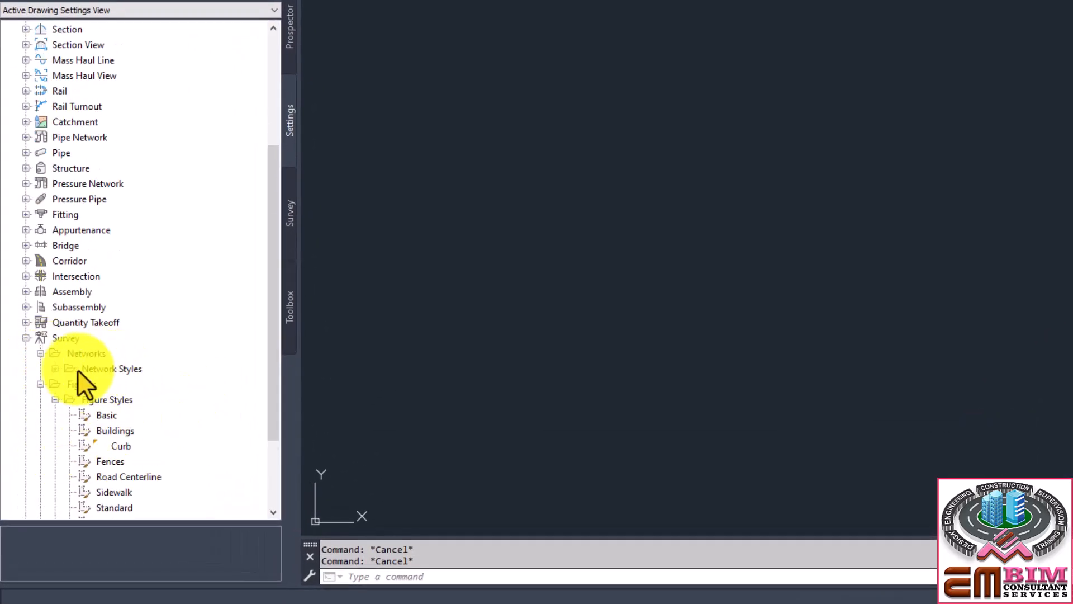
{"action": "left_click", "coordinate": [54, 369]}
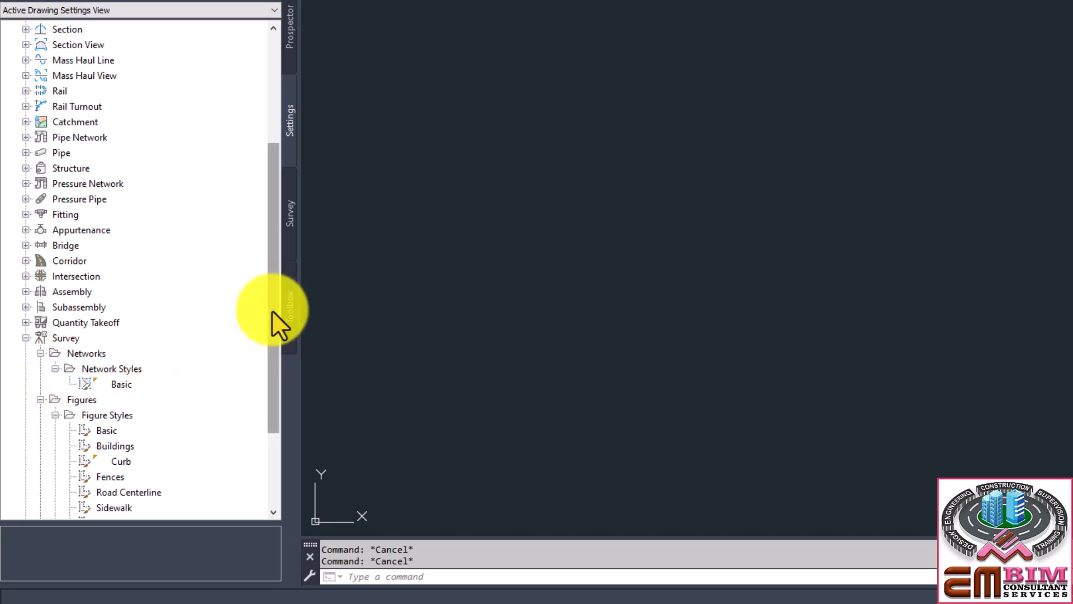
{"action": "left_click_drag", "start_coordinate": [273, 310], "coordinate": [258, 394]}
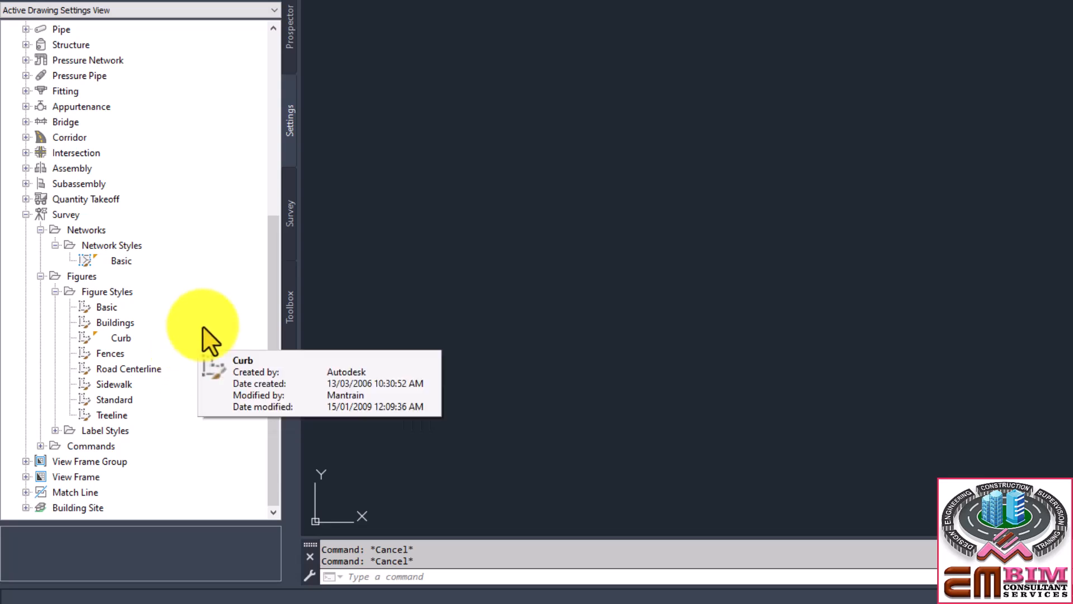
{"action": "scroll", "coordinate": [266, 260], "scroll_direction": "up", "scroll_amount": 6}
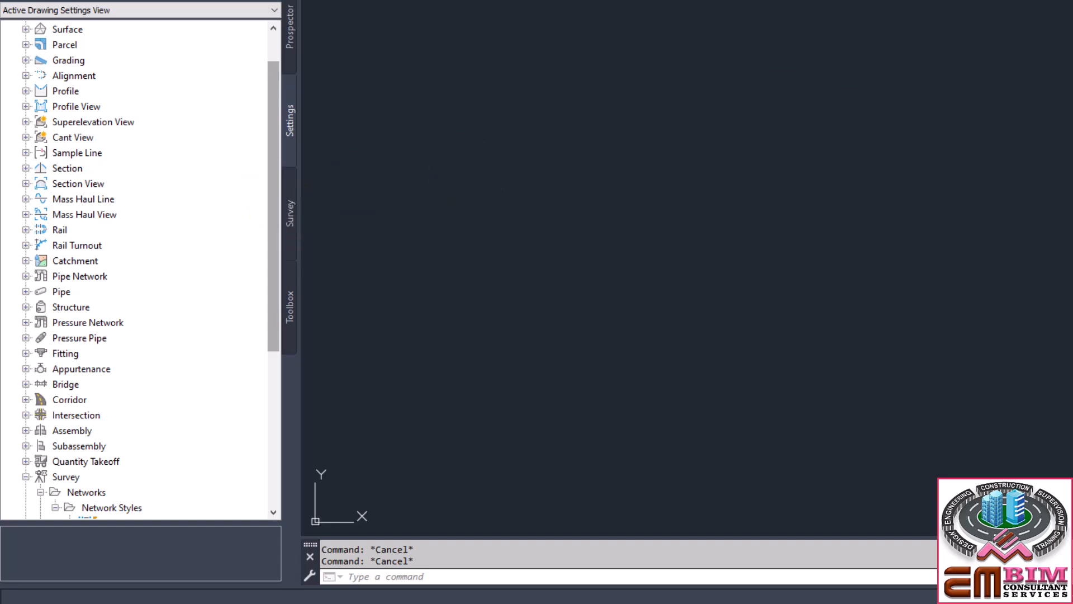
Step: Create a new figure prefix database named Training in the survey tree
{"action": "left_click", "coordinate": [287, 215]}
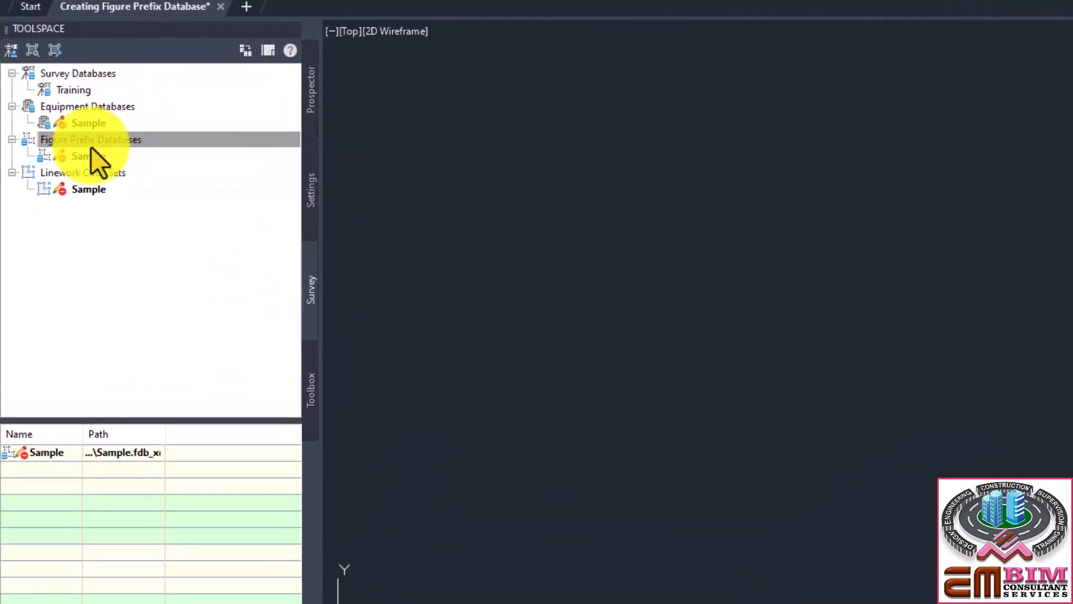
{"action": "left_click", "coordinate": [132, 167]}
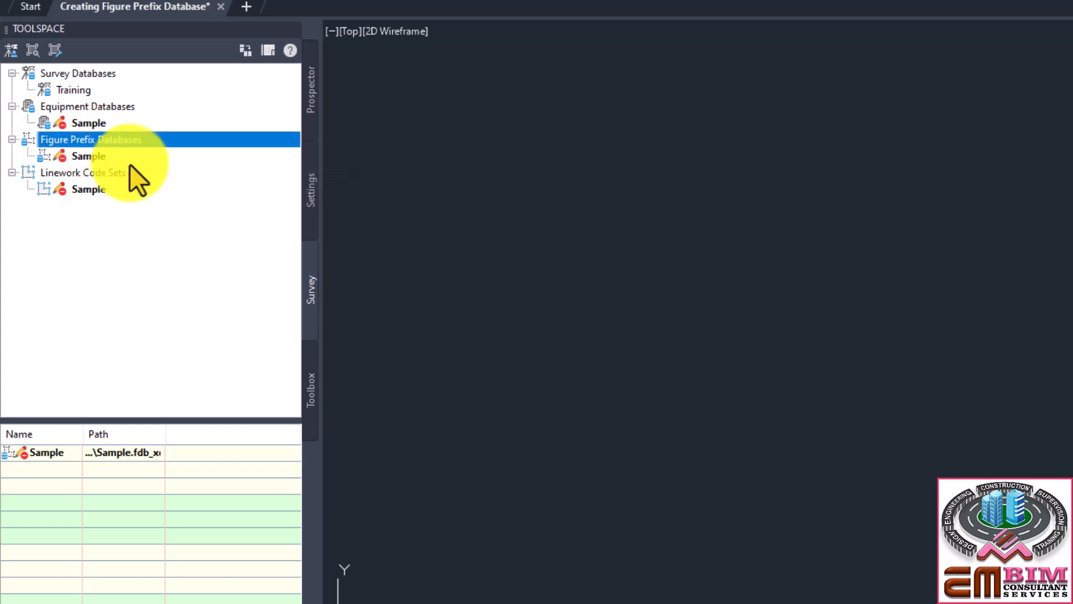
{"action": "right_click", "coordinate": [111, 140]}
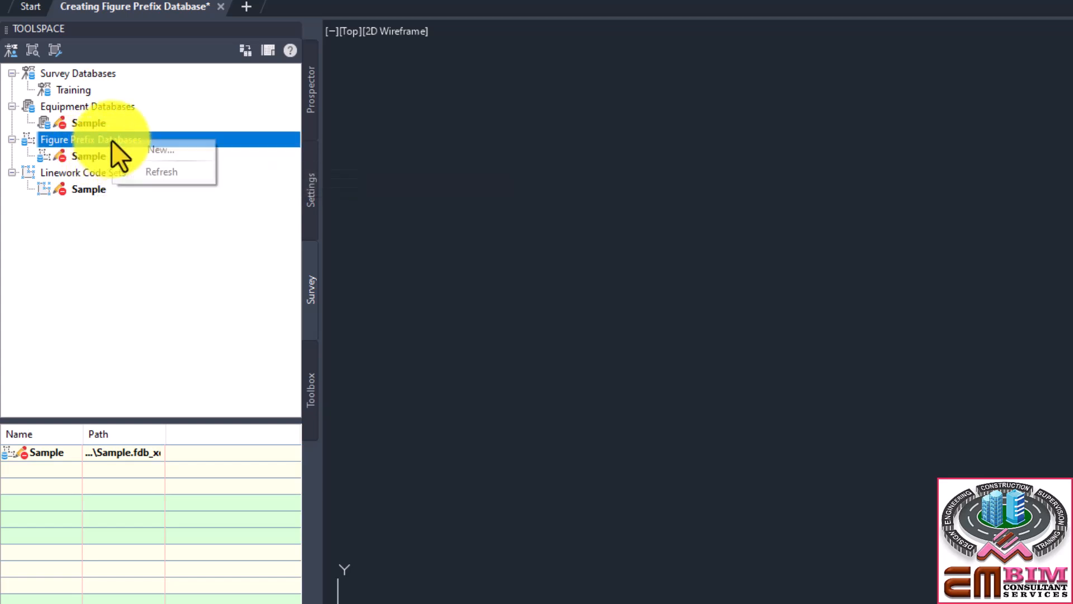
{"action": "left_click", "coordinate": [160, 149]}
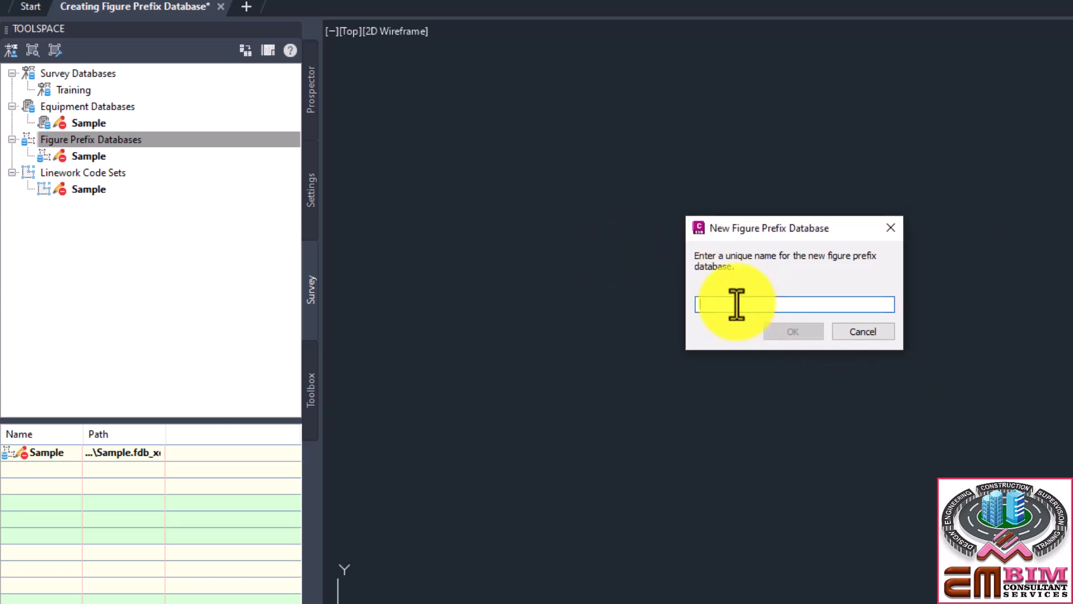
{"action": "type", "text": "Raini"}
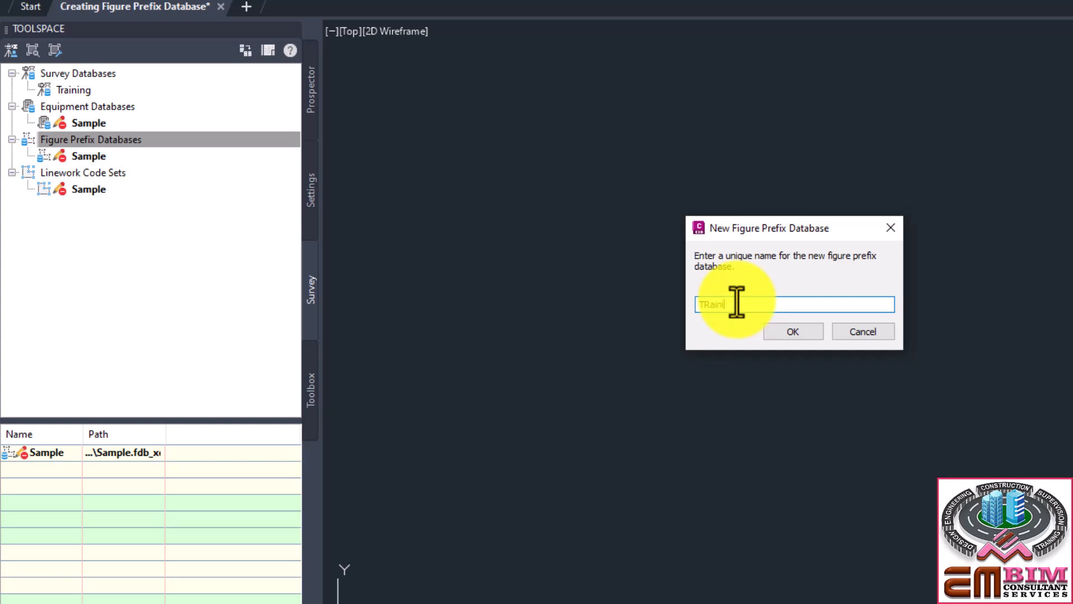
{"action": "key", "text": "BackSpace"}
{"action": "key", "text": "BackSpace"}
{"action": "key", "text": "BackSpace"}
{"action": "key", "text": "BackSpace"}
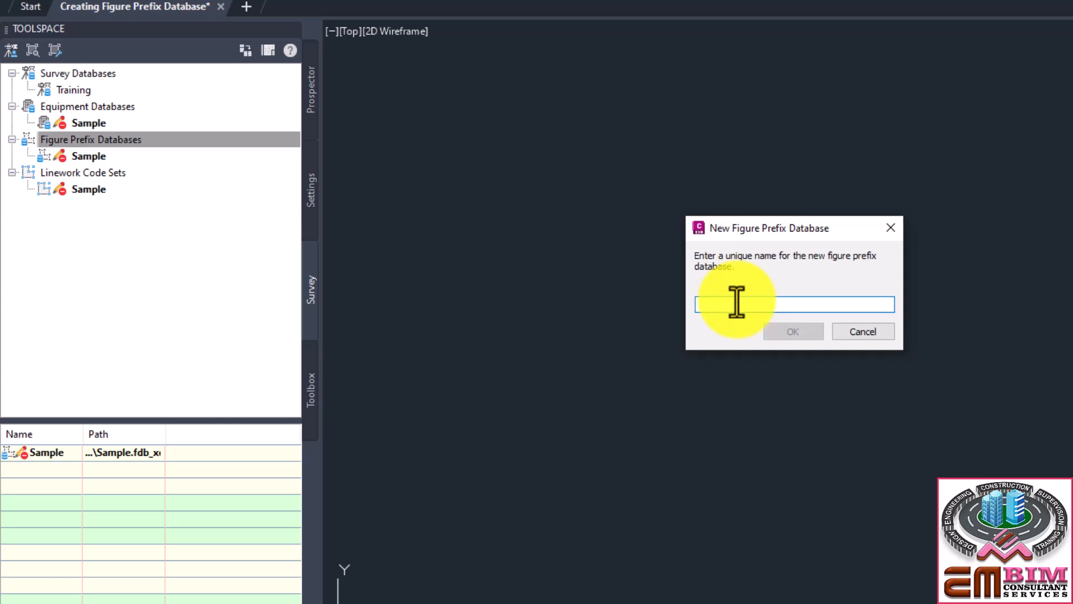
{"action": "type", "text": "Training"}
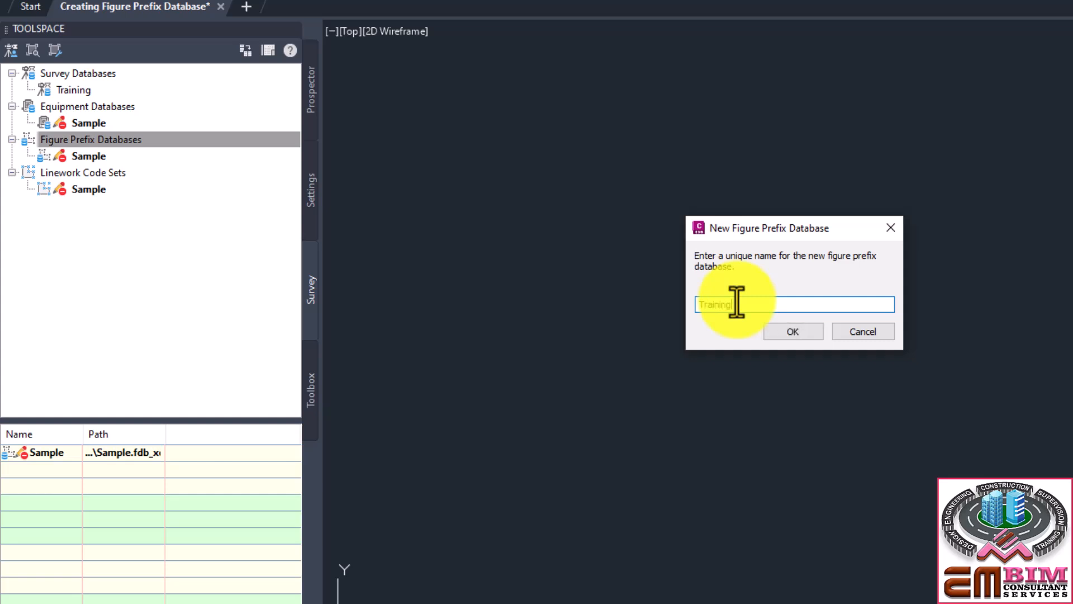
{"action": "left_click", "coordinate": [777, 332]}
{"action": "mouse_move", "coordinate": [165, 434]}
{"action": "left_mouse_down"}
{"action": "mouse_move", "coordinate": [174, 435]}
{"action": "mouse_move", "coordinate": [166, 435]}
{"action": "left_mouse_up"}
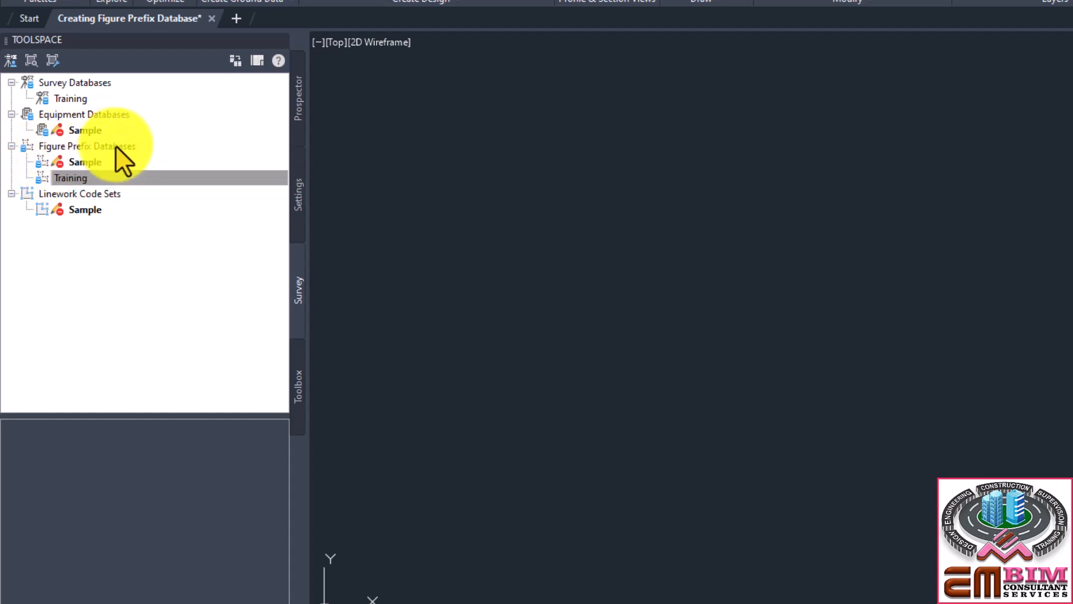
Step: Open the Figure Prefix Database Manager for the Training database, then enlarge and reposition its window
{"action": "mouse_move", "coordinate": [75, 172]}
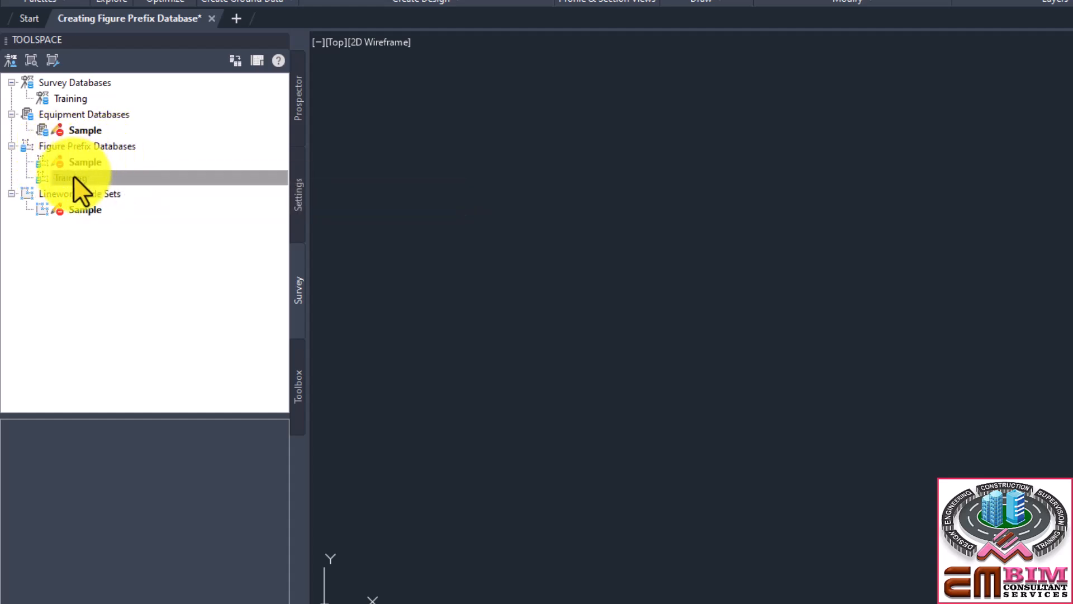
{"action": "right_click", "coordinate": [73, 176]}
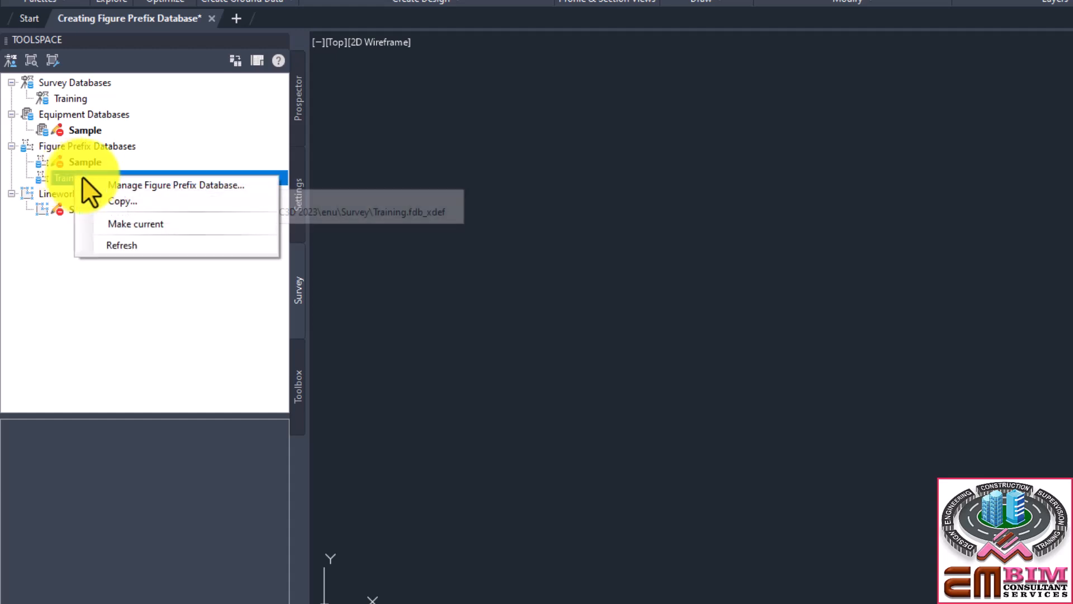
{"action": "left_click", "coordinate": [199, 187]}
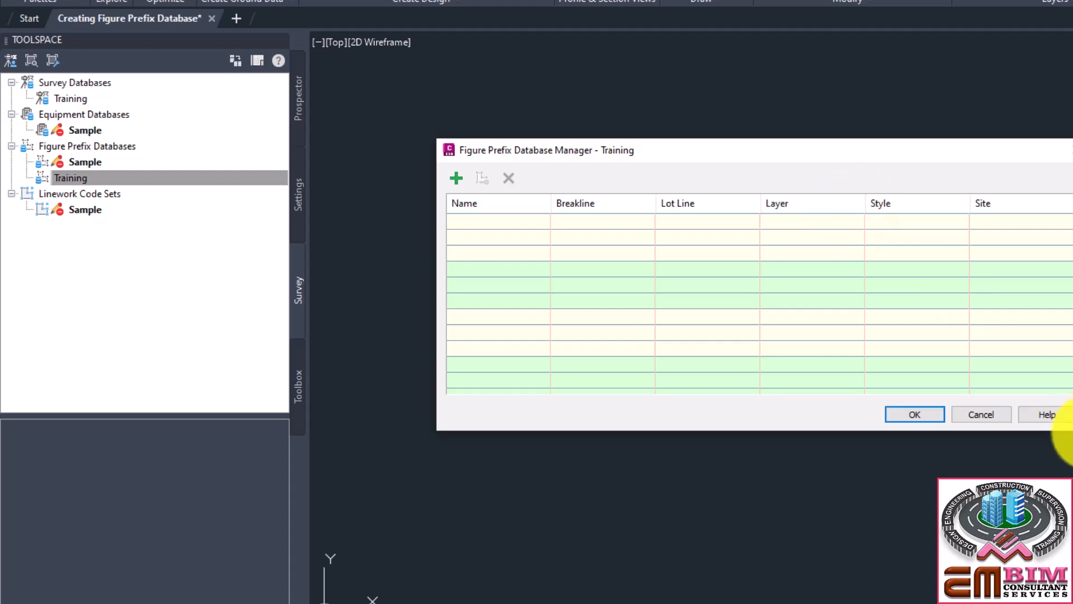
{"action": "left_click_drag", "start_coordinate": [1055, 430], "coordinate": [1055, 534]}
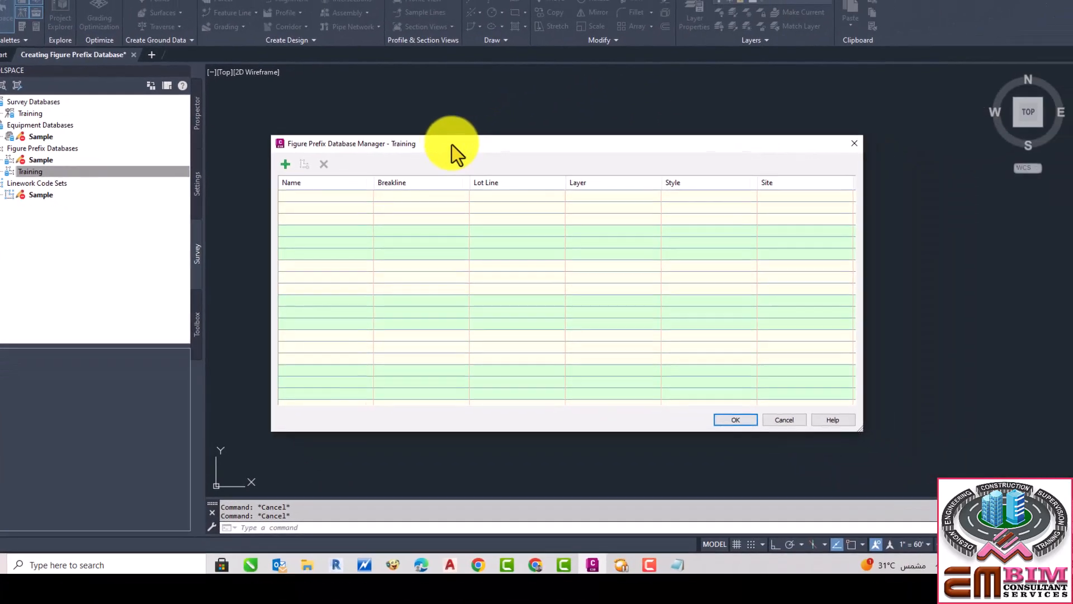
{"action": "left_click_drag", "start_coordinate": [451, 146], "coordinate": [412, 148]}
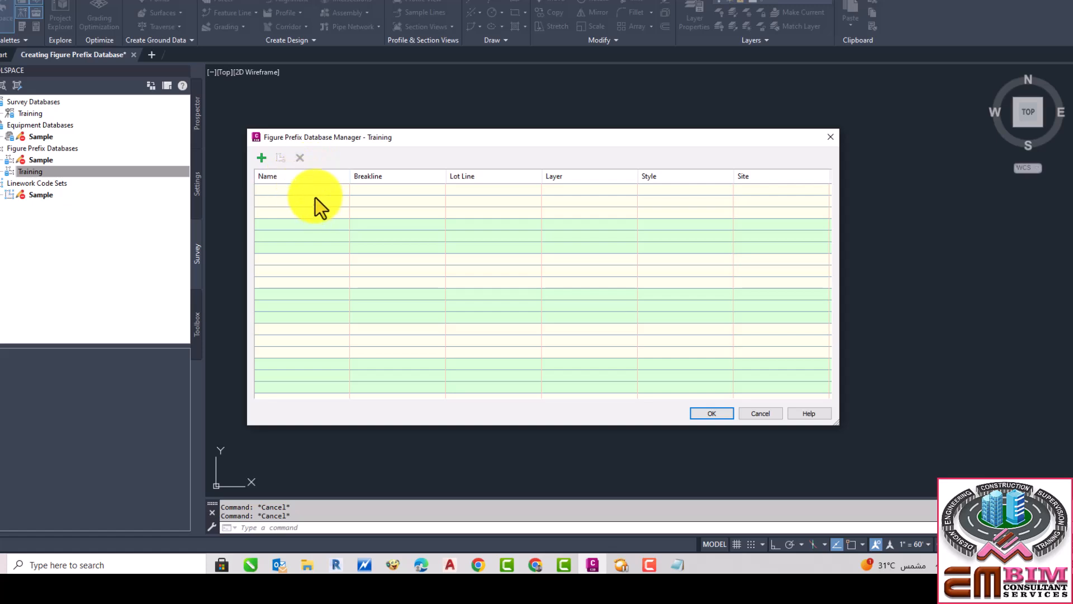
Step: Switch to the survey points text file and examine the description codes from the start of the list through about point 265
{"action": "left_click", "coordinate": [677, 564]}
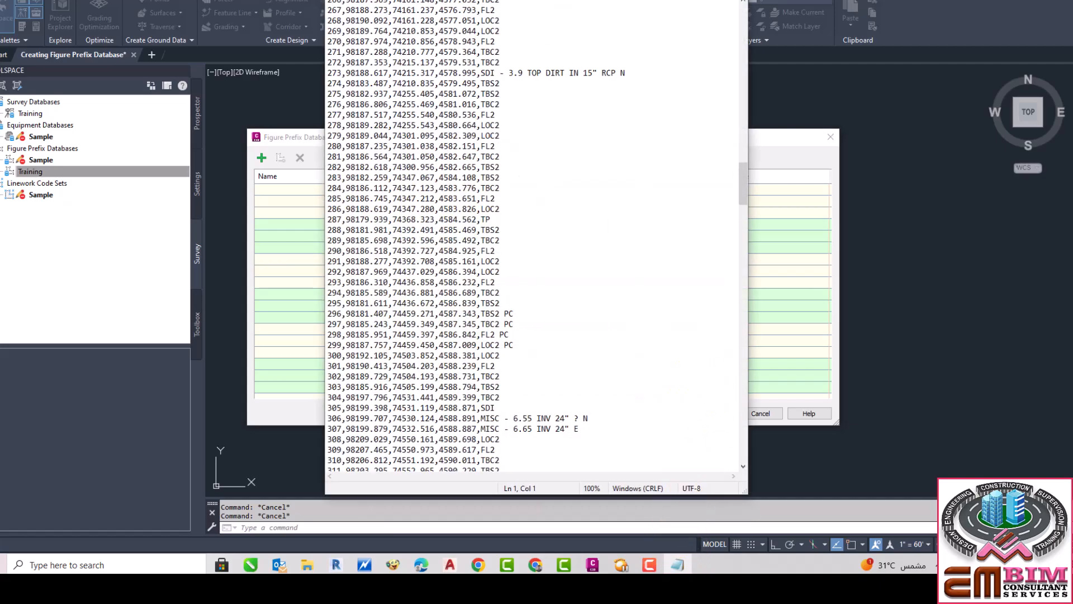
{"action": "scroll", "coordinate": [743, 168], "scroll_direction": "up", "scroll_amount": 3}
{"action": "left_click_drag", "start_coordinate": [743, 166], "coordinate": [743, 14]}
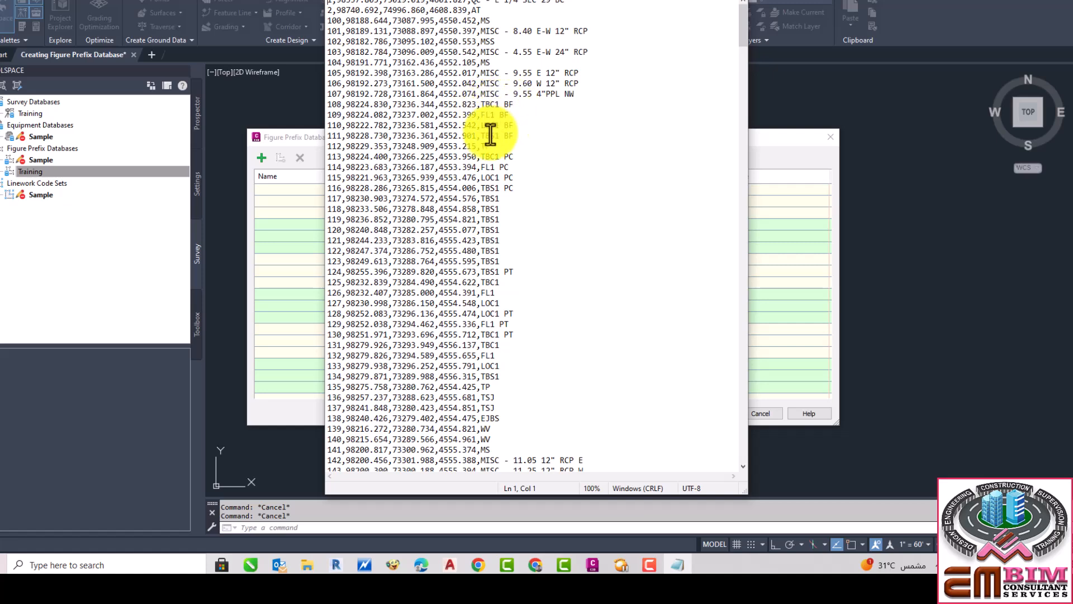
{"action": "scroll", "coordinate": [503, 154], "scroll_direction": "down", "scroll_amount": 6}
{"action": "scroll", "coordinate": [502, 155], "scroll_direction": "down", "scroll_amount": 2}
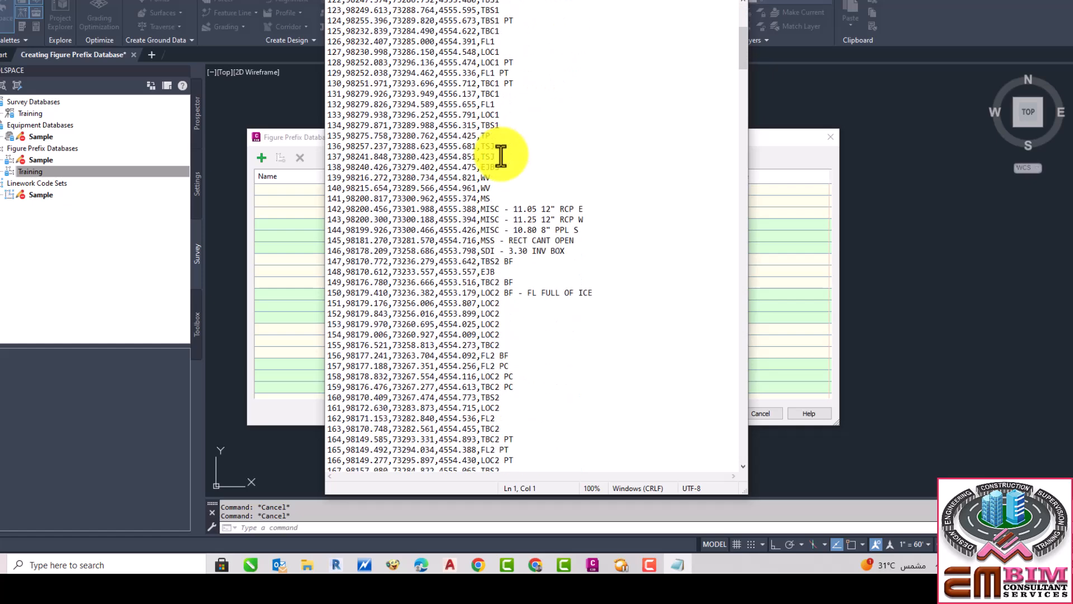
{"action": "scroll", "coordinate": [500, 156], "scroll_direction": "down", "scroll_amount": 6}
{"action": "scroll", "coordinate": [501, 156], "scroll_direction": "down", "scroll_amount": 8}
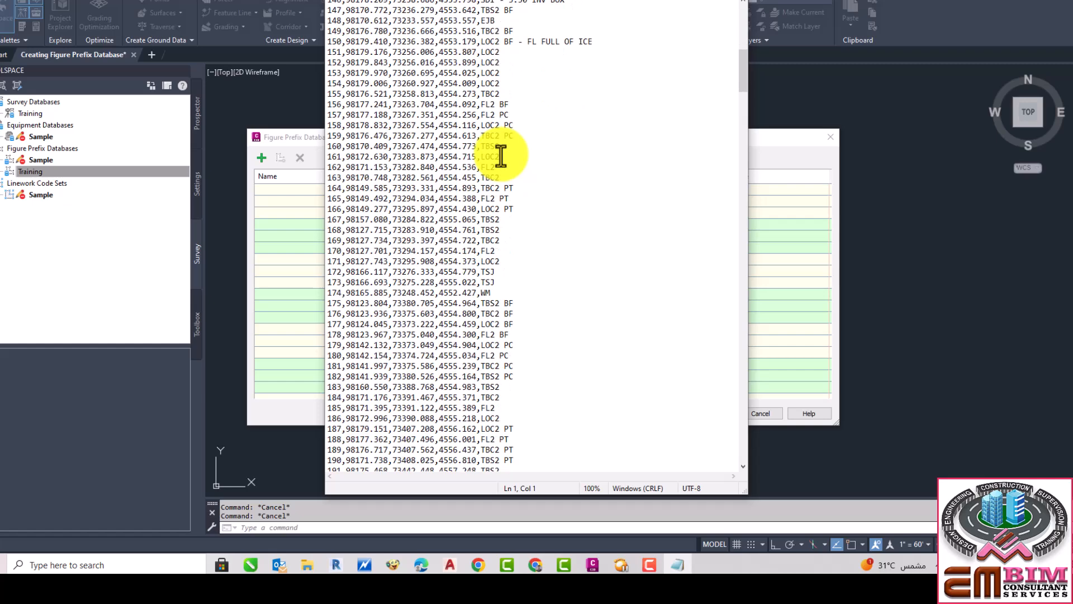
{"action": "scroll", "coordinate": [502, 156], "scroll_direction": "down", "scroll_amount": 6}
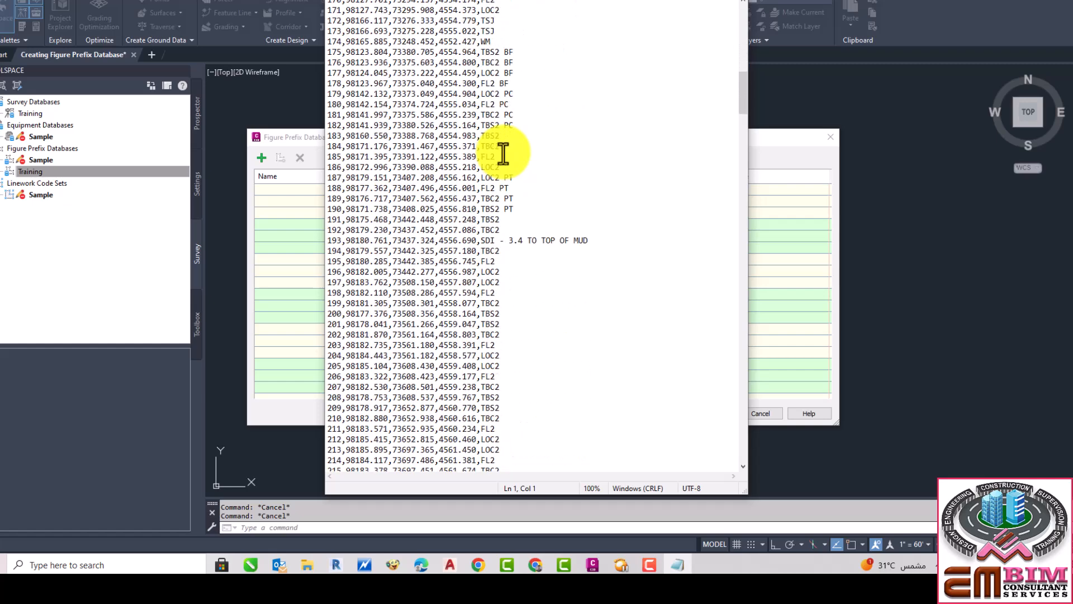
{"action": "scroll", "coordinate": [496, 178], "scroll_direction": "down", "scroll_amount": 2}
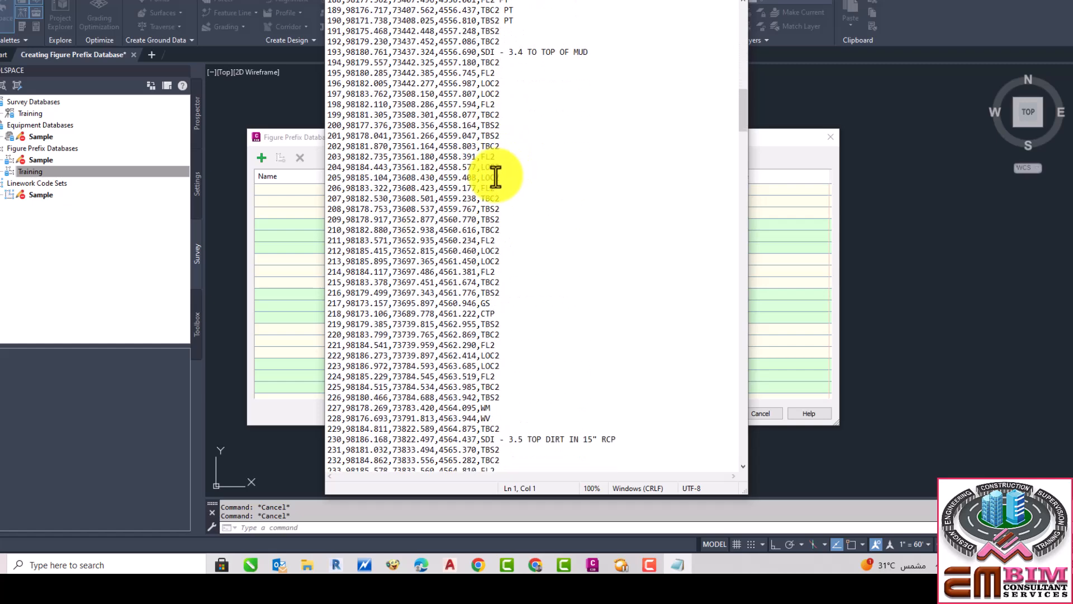
{"action": "scroll", "coordinate": [498, 167], "scroll_direction": "down", "scroll_amount": 2}
{"action": "scroll", "coordinate": [498, 166], "scroll_direction": "down", "scroll_amount": 7}
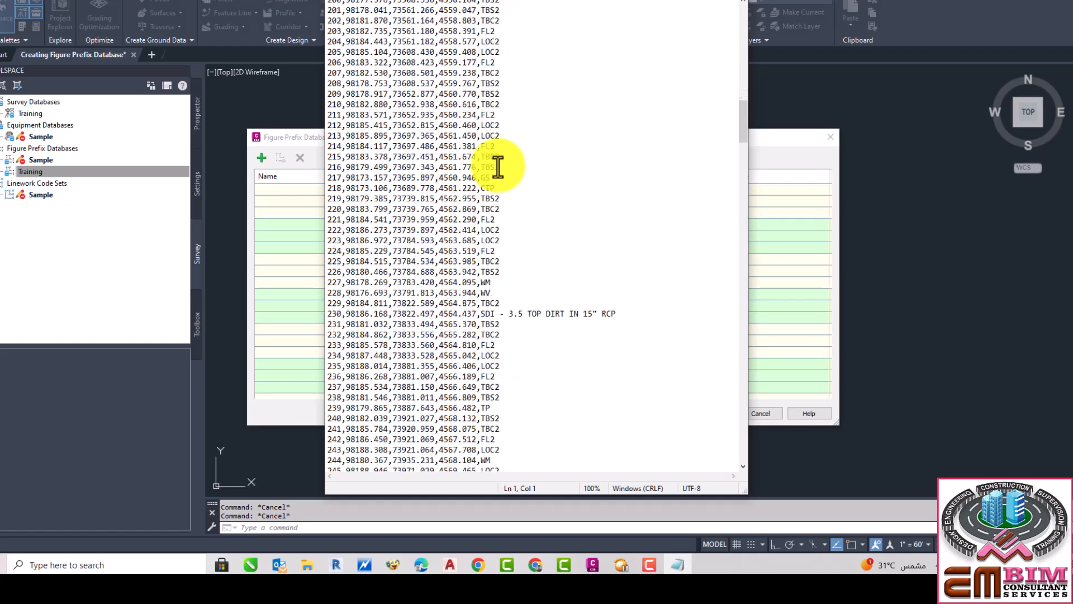
{"action": "scroll", "coordinate": [499, 163], "scroll_direction": "down", "scroll_amount": 2}
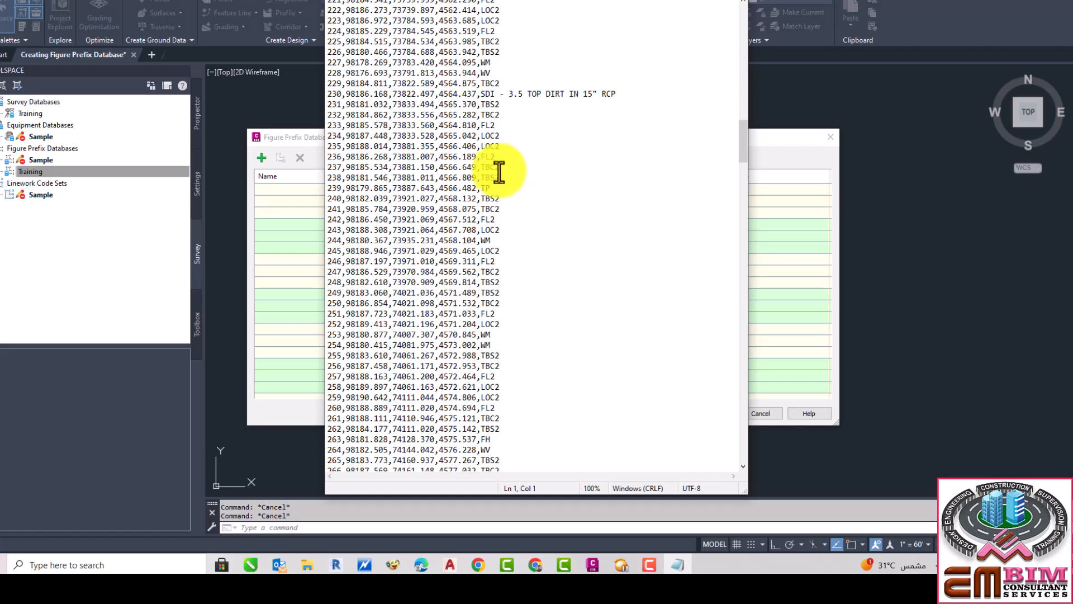
Step: Recheck the description codes from the start of the points file, including point 108, and move its window aside from the database manager
{"action": "scroll", "coordinate": [498, 168], "scroll_direction": "up", "scroll_amount": 14}
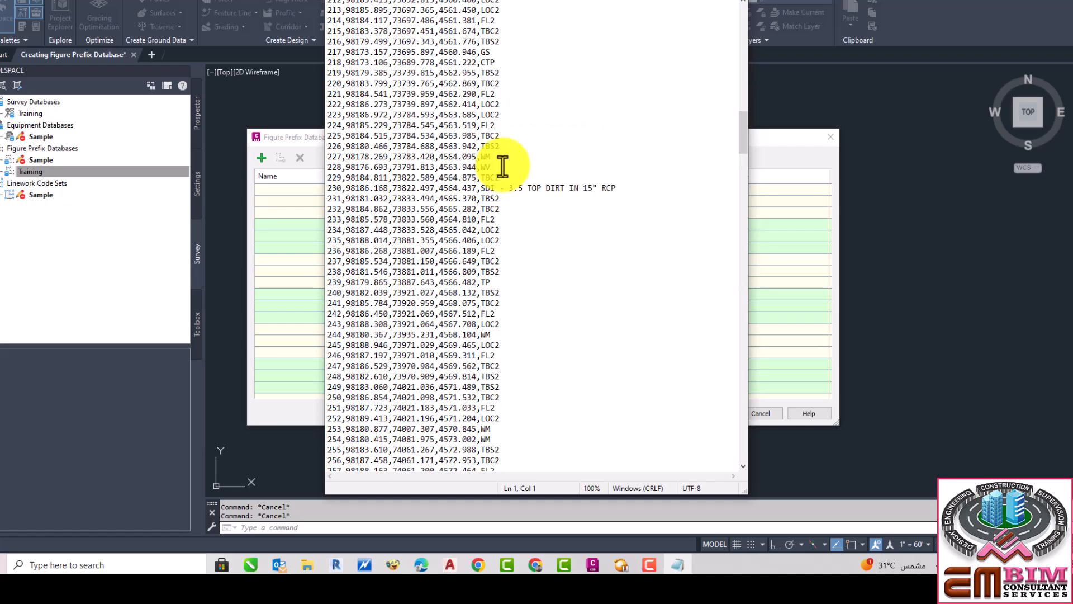
{"action": "scroll", "coordinate": [504, 164], "scroll_direction": "up", "scroll_amount": 20}
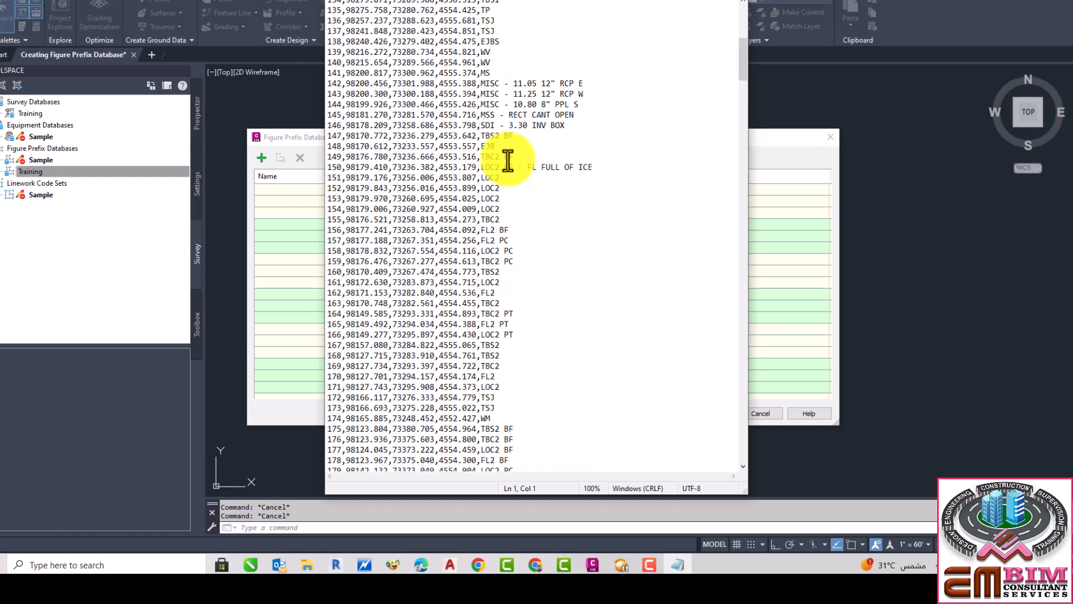
{"action": "scroll", "coordinate": [505, 133], "scroll_direction": "up", "scroll_amount": 2}
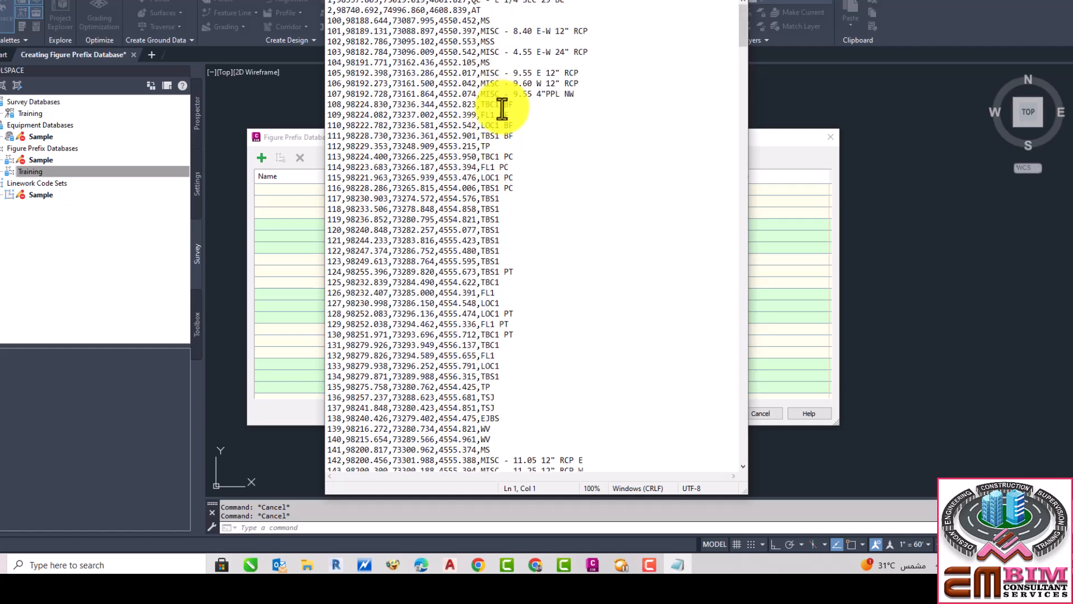
{"action": "mouse_move", "coordinate": [479, 107]}
{"action": "left_mouse_down"}
{"action": "mouse_move", "coordinate": [515, 112]}
{"action": "mouse_move", "coordinate": [484, 105]}
{"action": "left_mouse_up"}
{"action": "scroll", "coordinate": [526, 112], "scroll_direction": "down", "scroll_amount": 15}
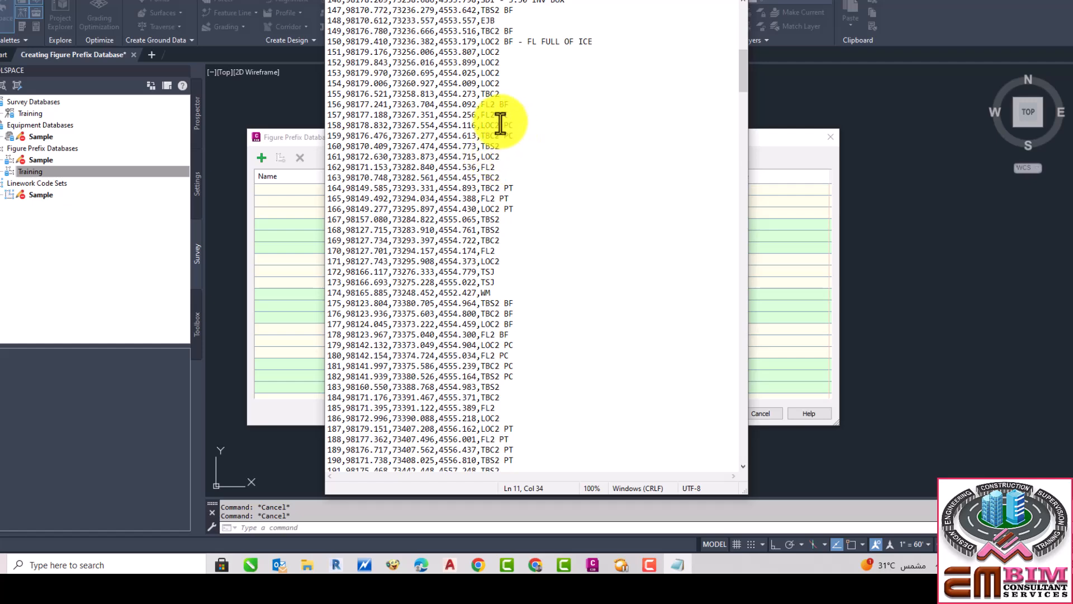
{"action": "scroll", "coordinate": [514, 139], "scroll_direction": "down", "scroll_amount": 8}
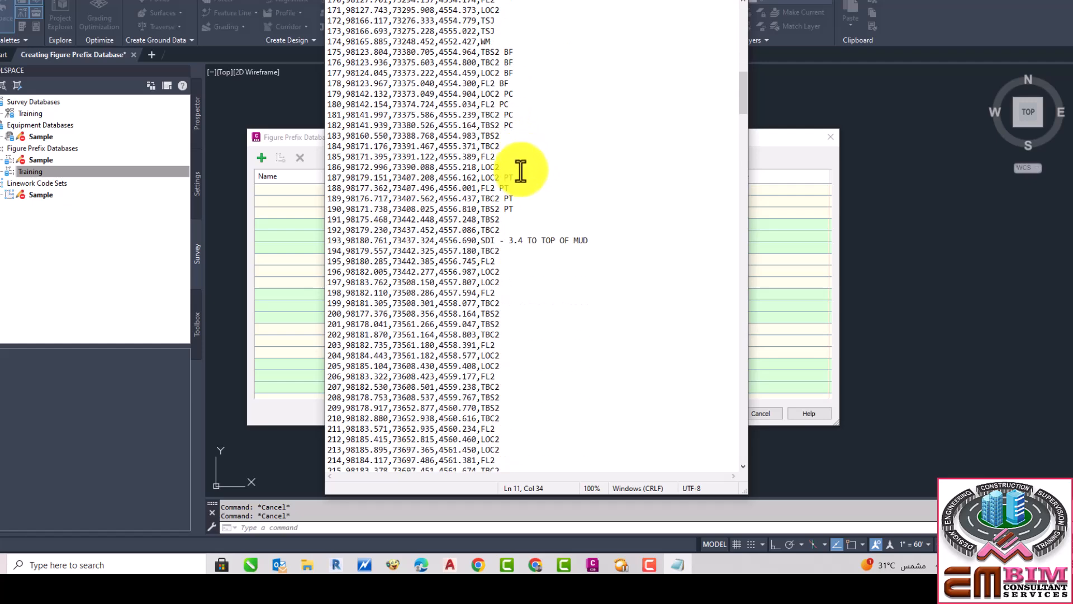
{"action": "left_click_drag", "start_coordinate": [615, 1], "coordinate": [897, 0]}
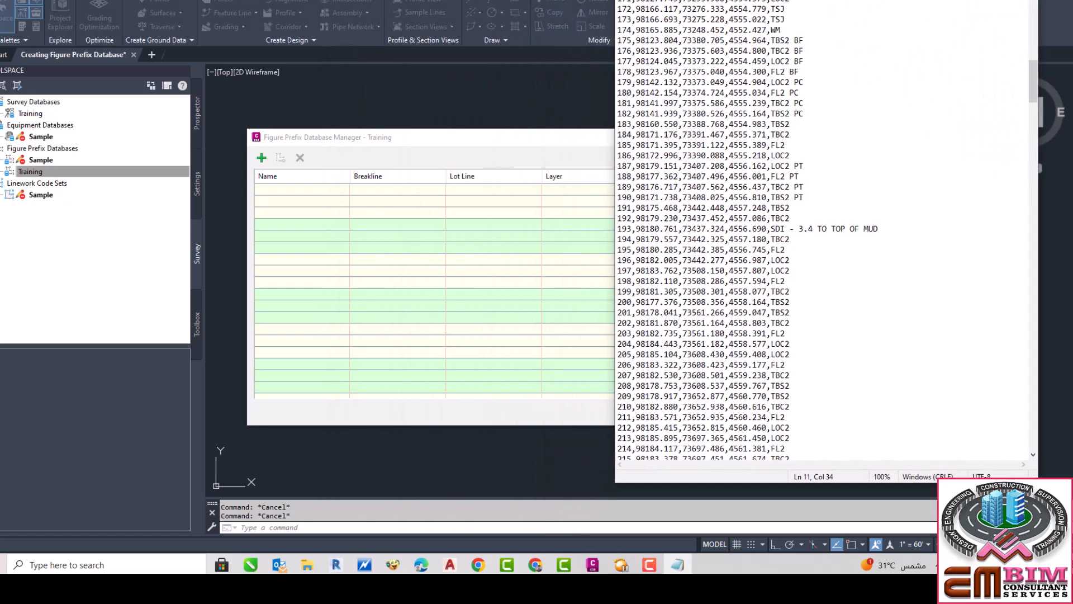
Step: Return to Civil 3D and add a figure prefix named TBC, flagged as a breakline, with the Curb style
{"action": "left_click", "coordinate": [250, 230]}
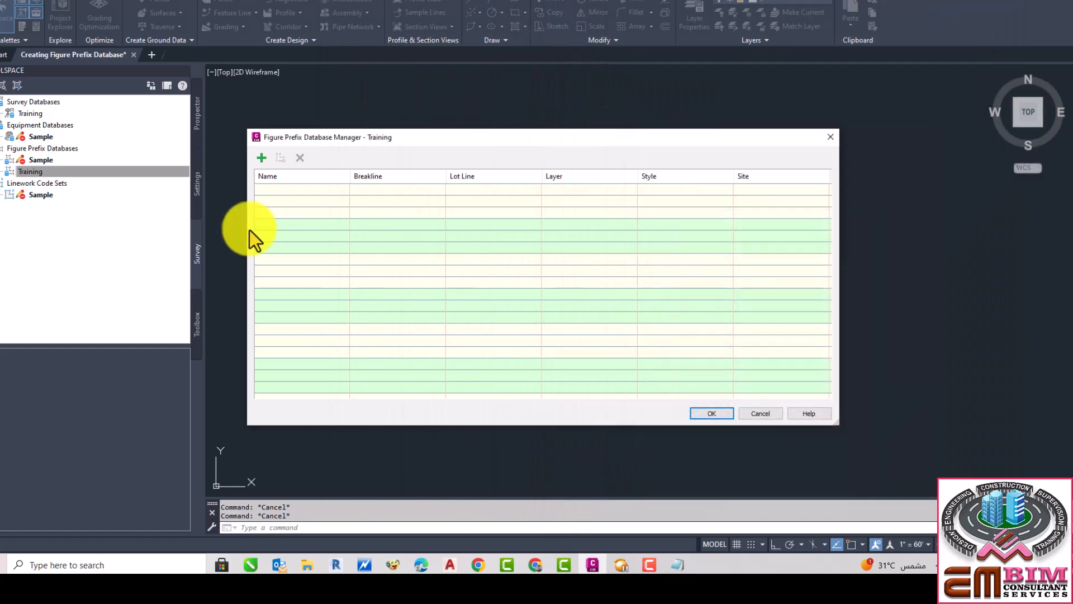
{"action": "left_click", "coordinate": [264, 158]}
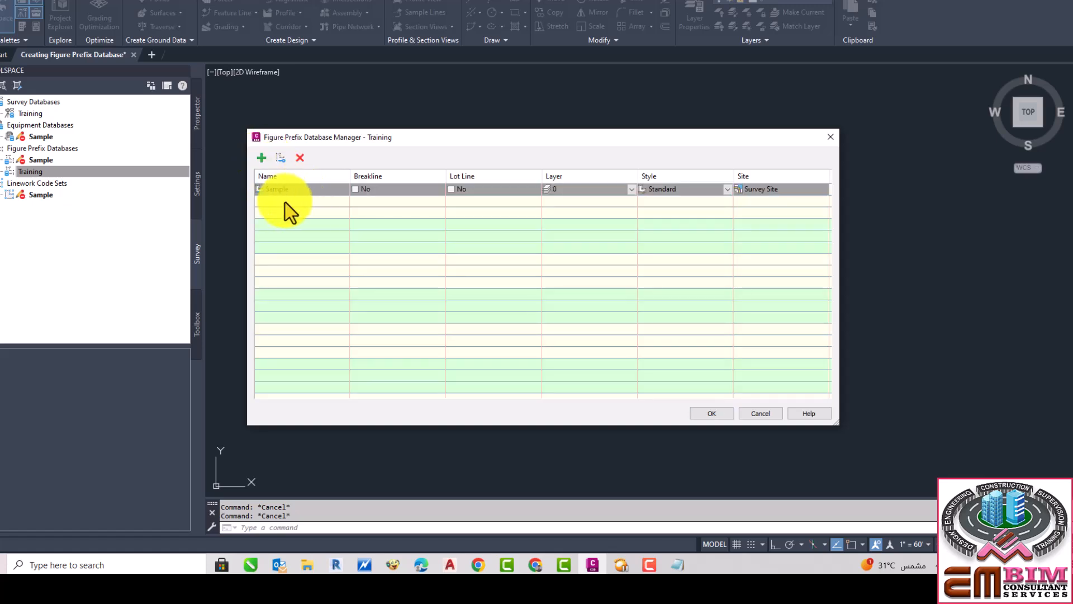
{"action": "double_click", "coordinate": [281, 190]}
{"action": "left_click_drag", "start_coordinate": [285, 190], "coordinate": [242, 185]}
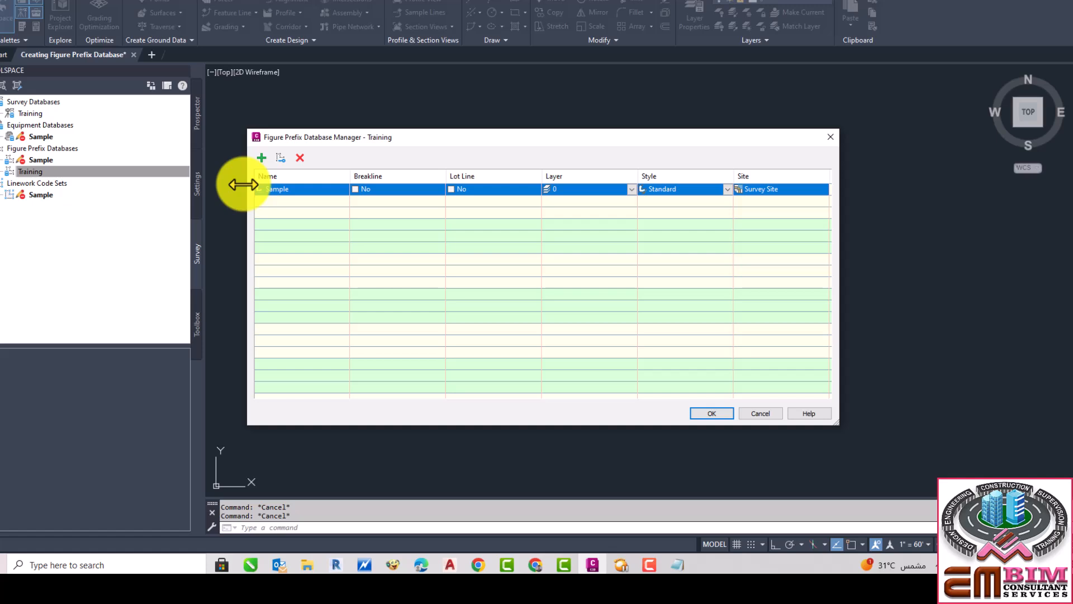
{"action": "double_click", "coordinate": [288, 190]}
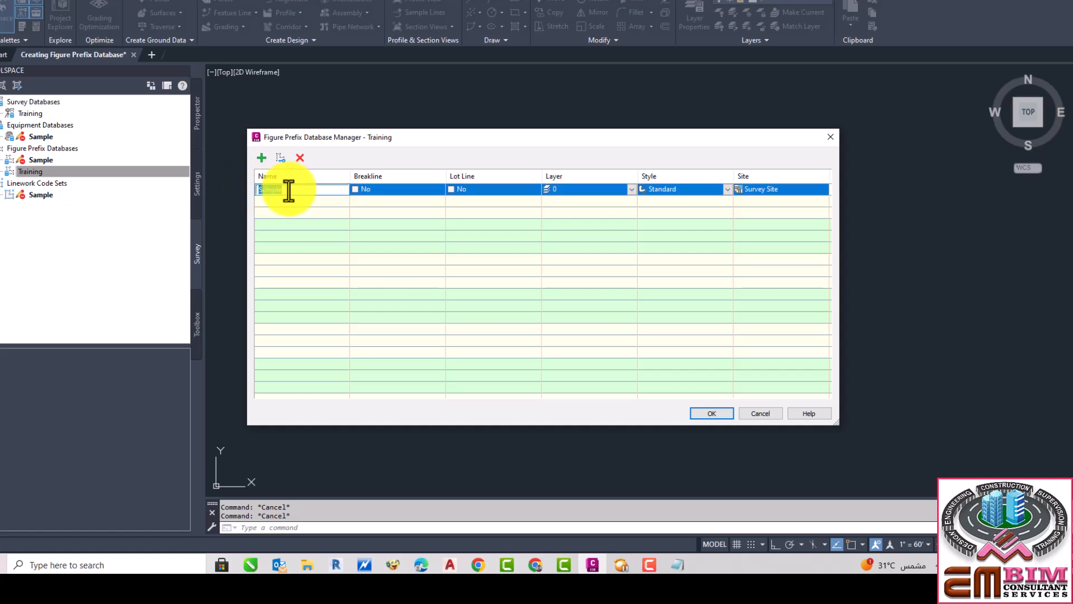
{"action": "left_click", "coordinate": [354, 189]}
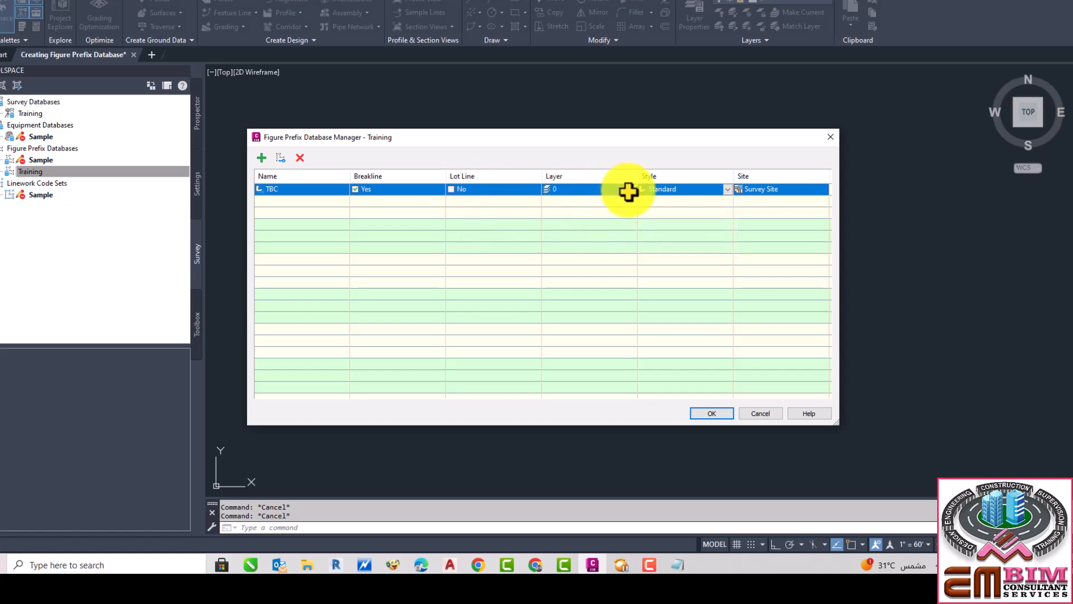
{"action": "left_click", "coordinate": [727, 189]}
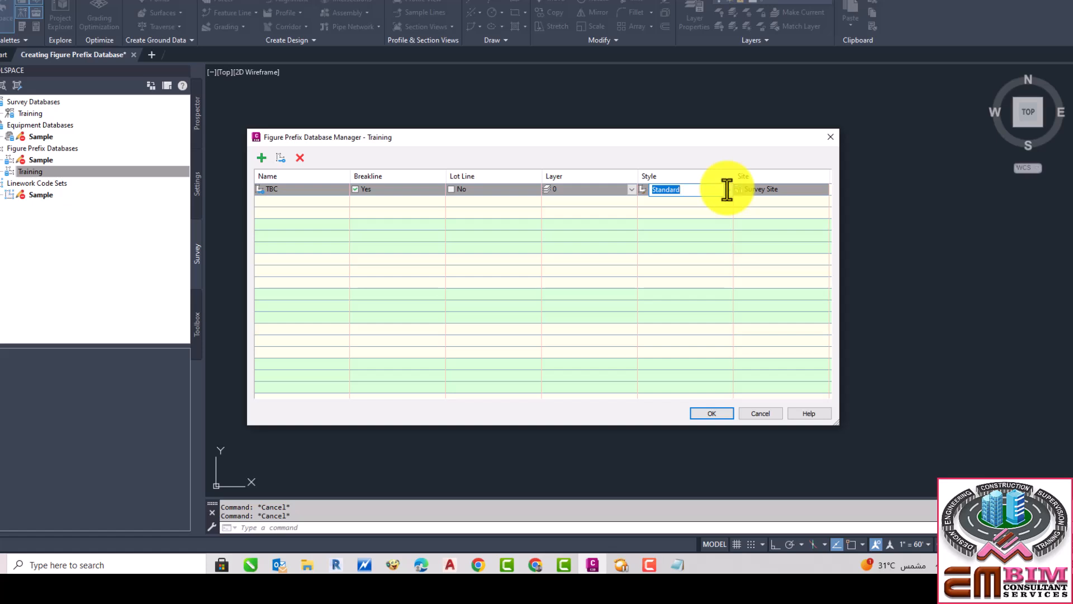
{"action": "left_click", "coordinate": [726, 190]}
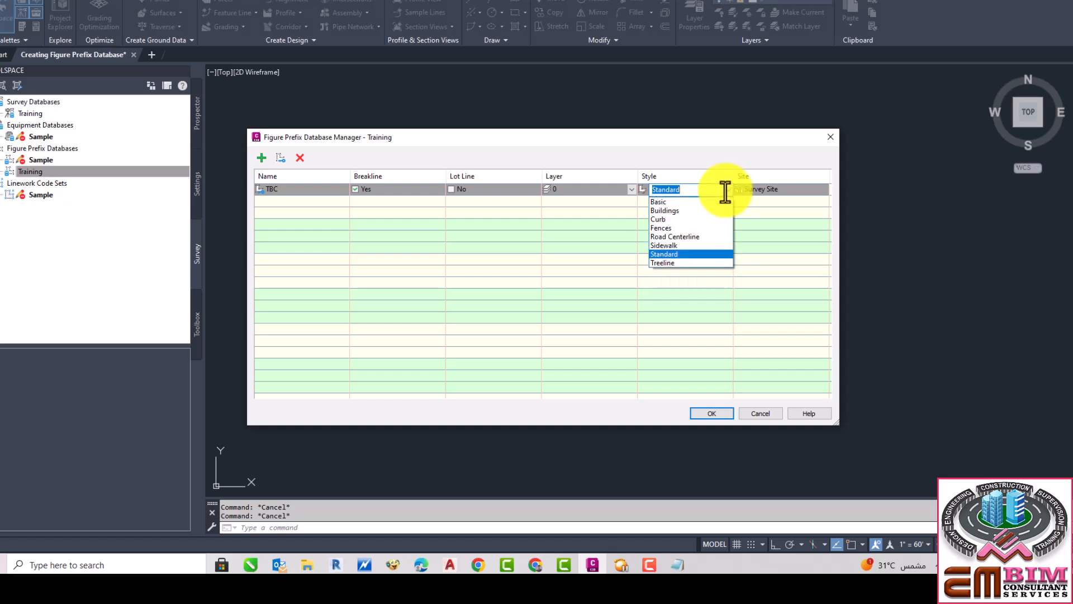
{"action": "left_click", "coordinate": [665, 218]}
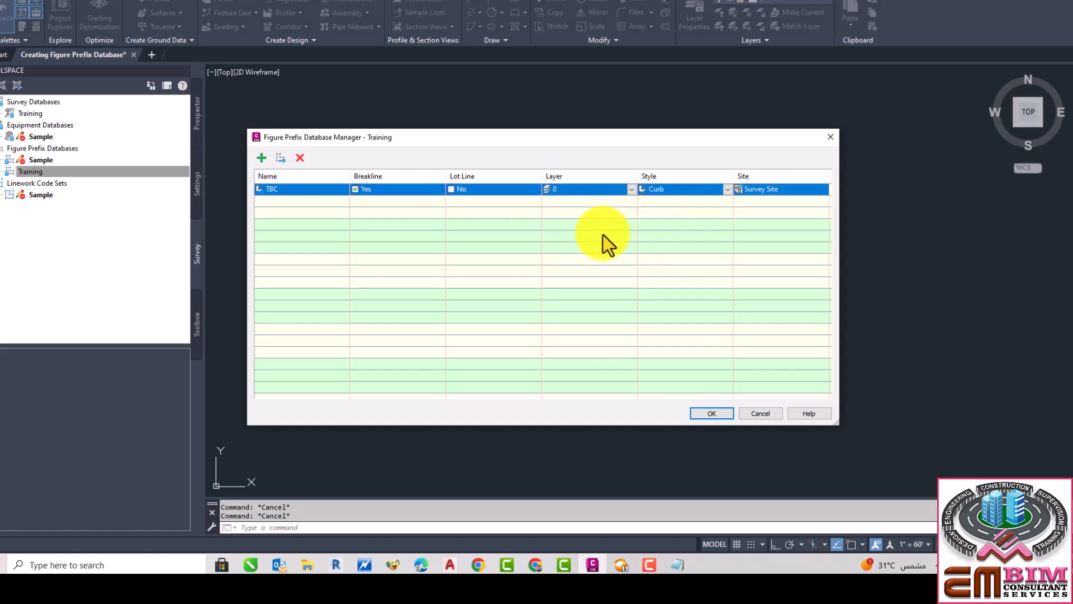
Step: Add a second figure prefix named FL, flagged as a breakline, with the Curb style
{"action": "left_click", "coordinate": [276, 211]}
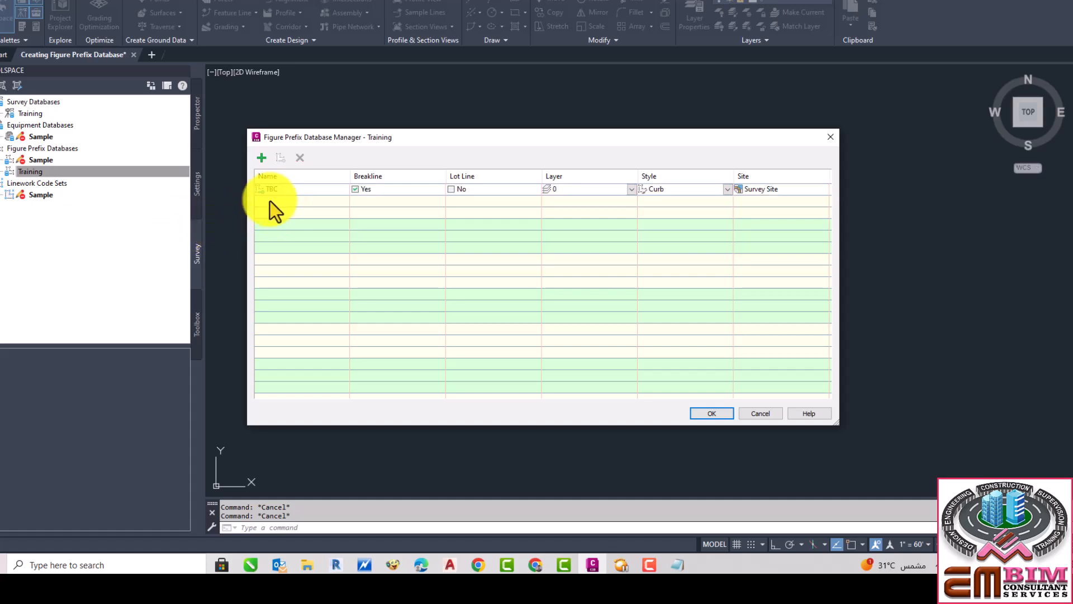
{"action": "left_click", "coordinate": [261, 158]}
{"action": "left_click", "coordinate": [304, 201]}
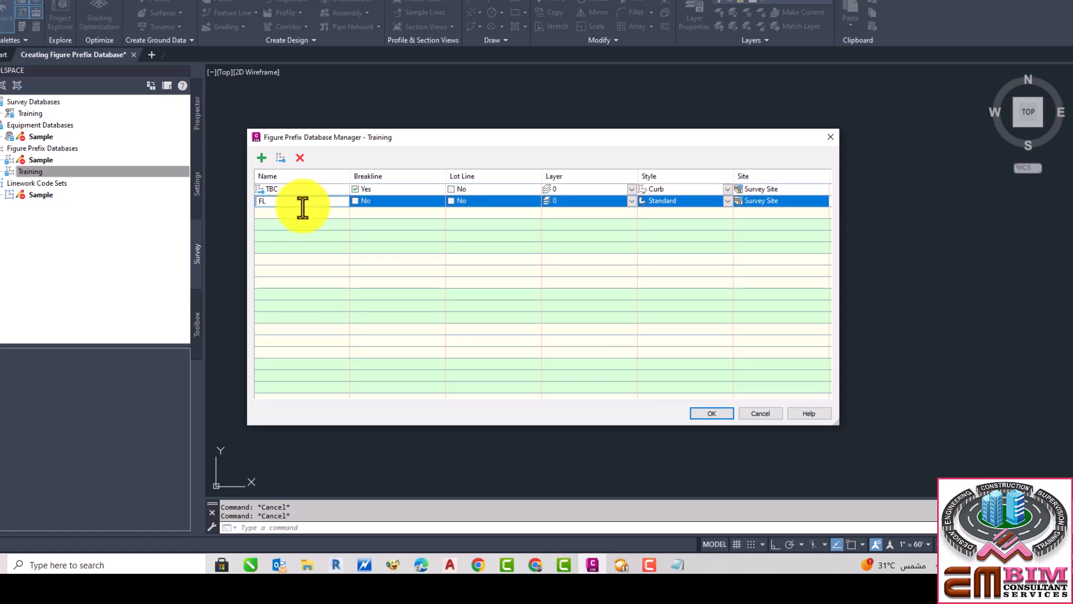
{"action": "left_click", "coordinate": [356, 201]}
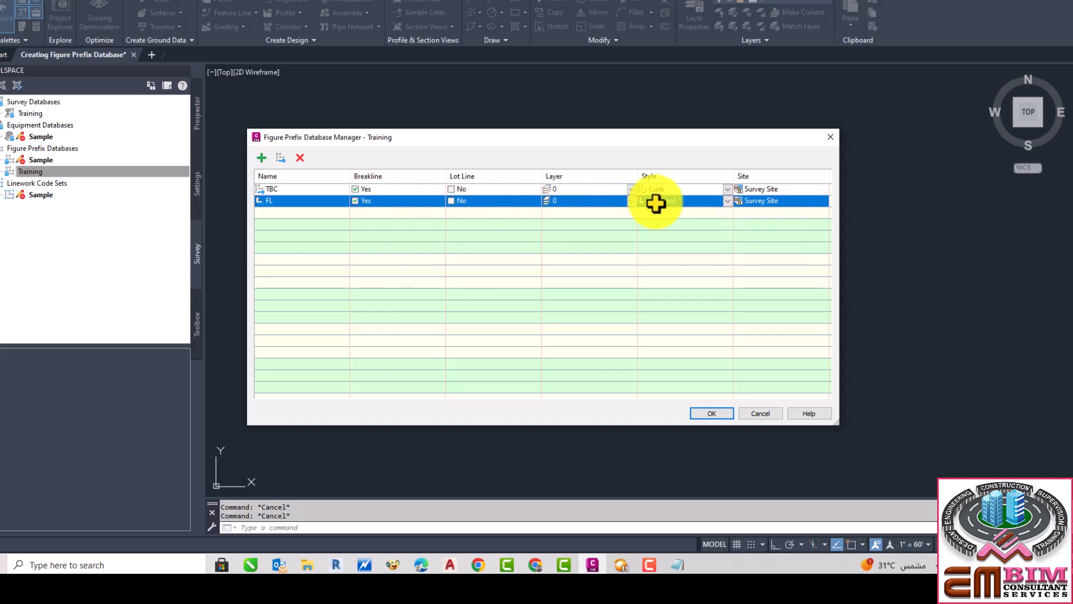
{"action": "left_click", "coordinate": [704, 201]}
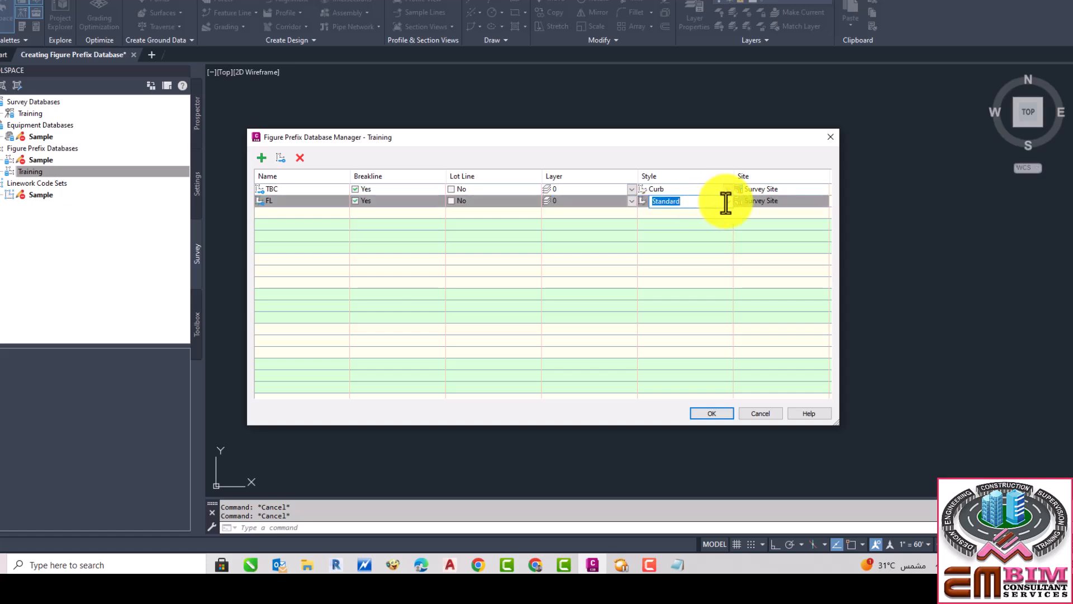
{"action": "left_click", "coordinate": [726, 201]}
{"action": "left_click", "coordinate": [670, 237]}
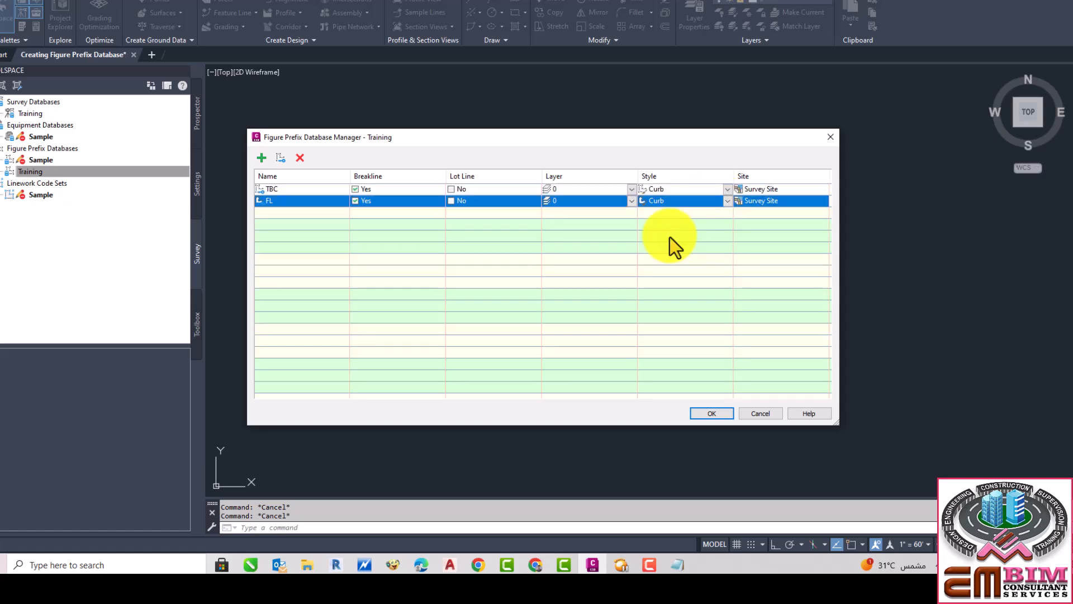
Step: Add a third figure prefix named LOC, flagged as a breakline, with the Sidewalk style
{"action": "left_click", "coordinate": [266, 212]}
{"action": "left_click", "coordinate": [261, 158]}
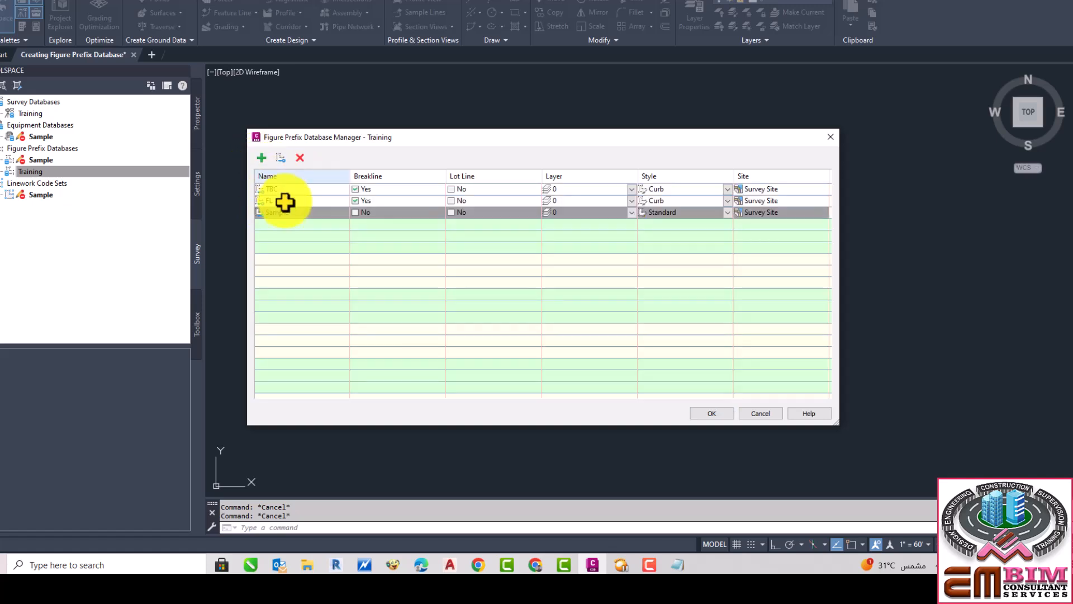
{"action": "left_click", "coordinate": [280, 213]}
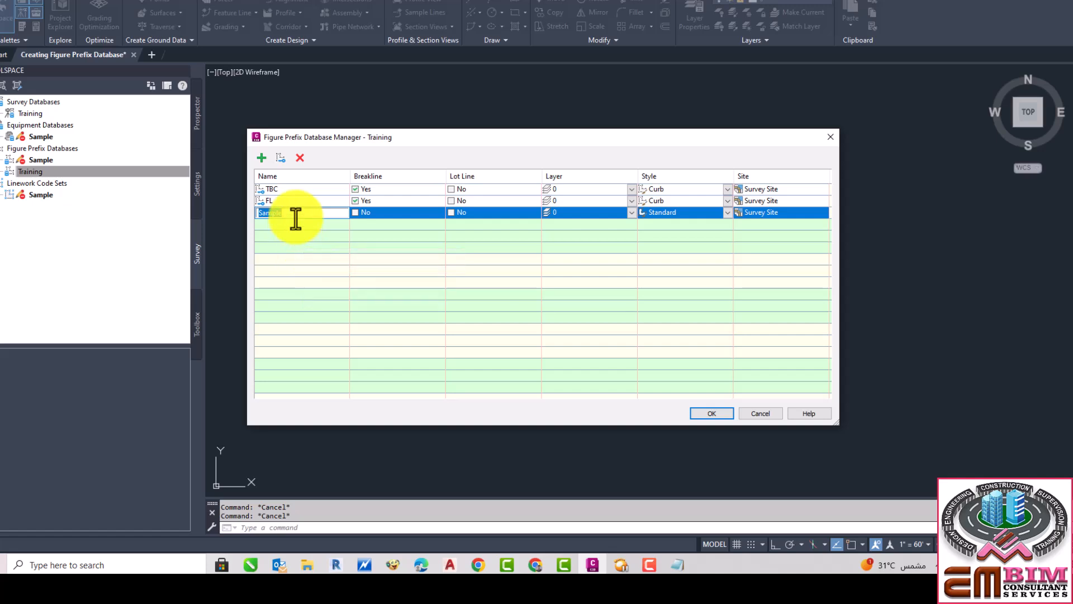
{"action": "type", "text": "LOC"}
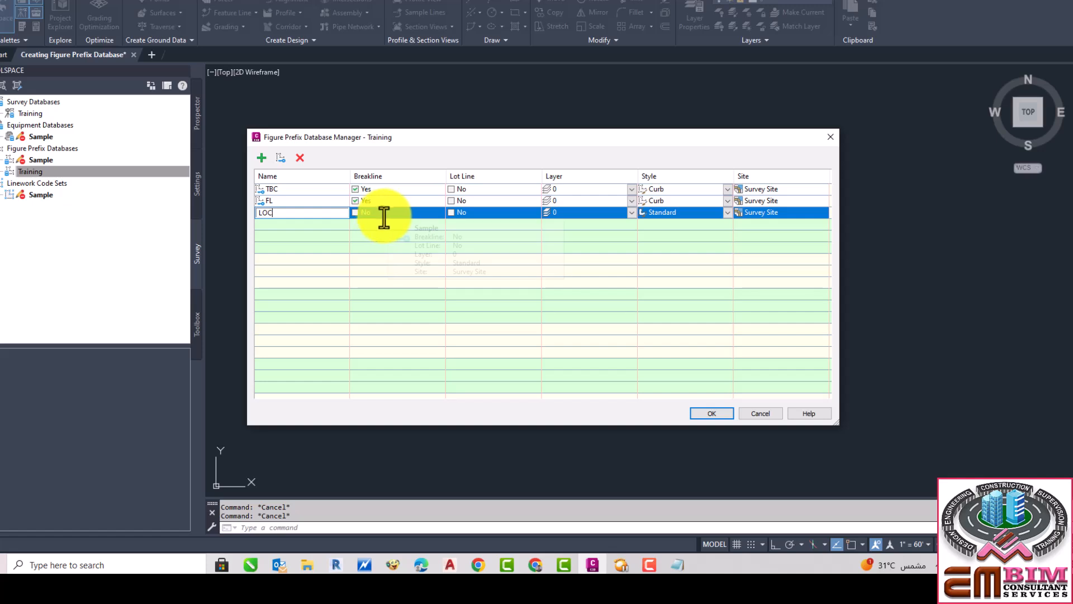
{"action": "left_click", "coordinate": [355, 215]}
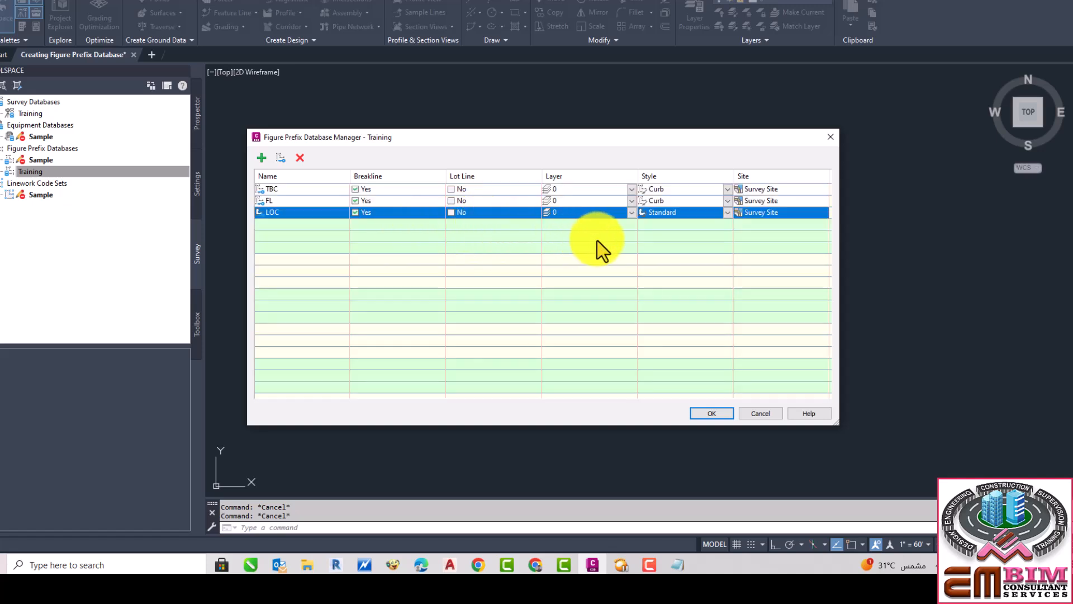
{"action": "left_click", "coordinate": [724, 217]}
{"action": "left_click", "coordinate": [723, 213]}
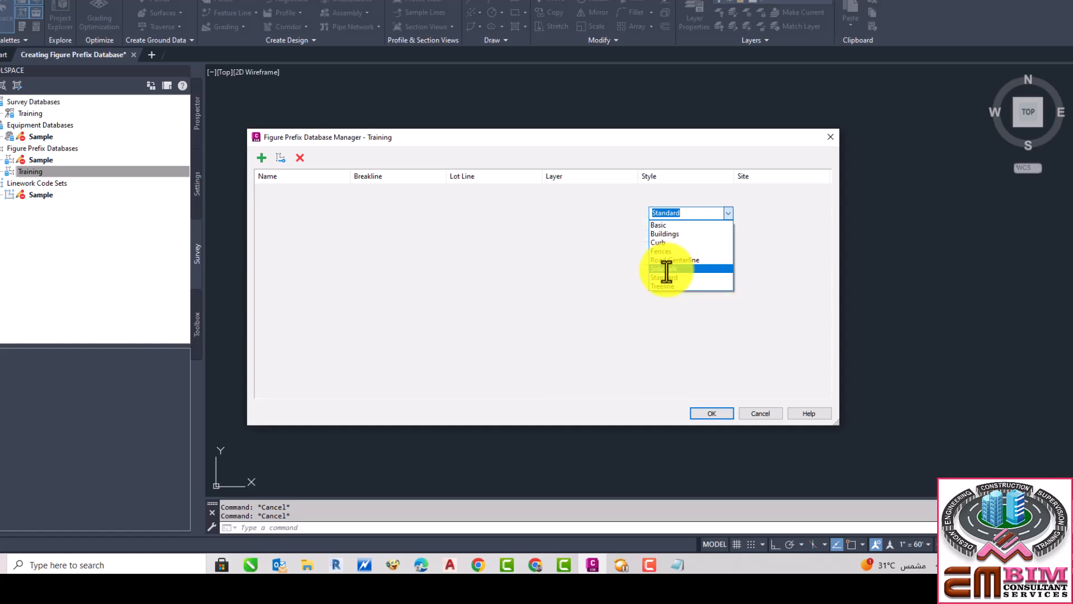
{"action": "left_click", "coordinate": [667, 269]}
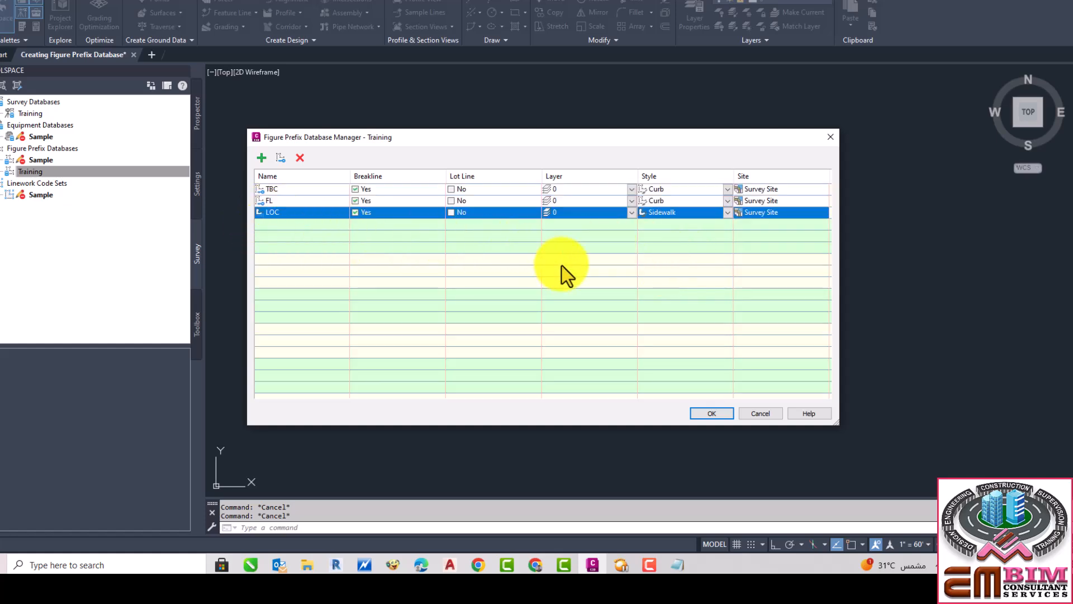
Step: Examine the description codes further down the points file in Notepad for more linework prefixes, and return to the figure prefix database manager
{"action": "left_click", "coordinate": [670, 563]}
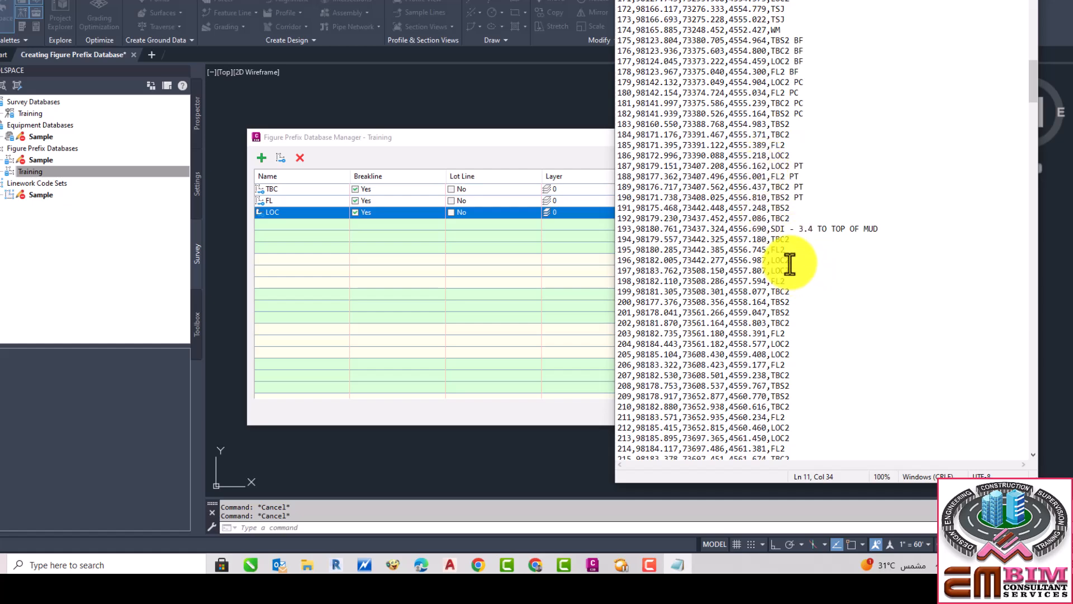
{"action": "scroll", "coordinate": [789, 263], "scroll_direction": "down", "scroll_amount": 9}
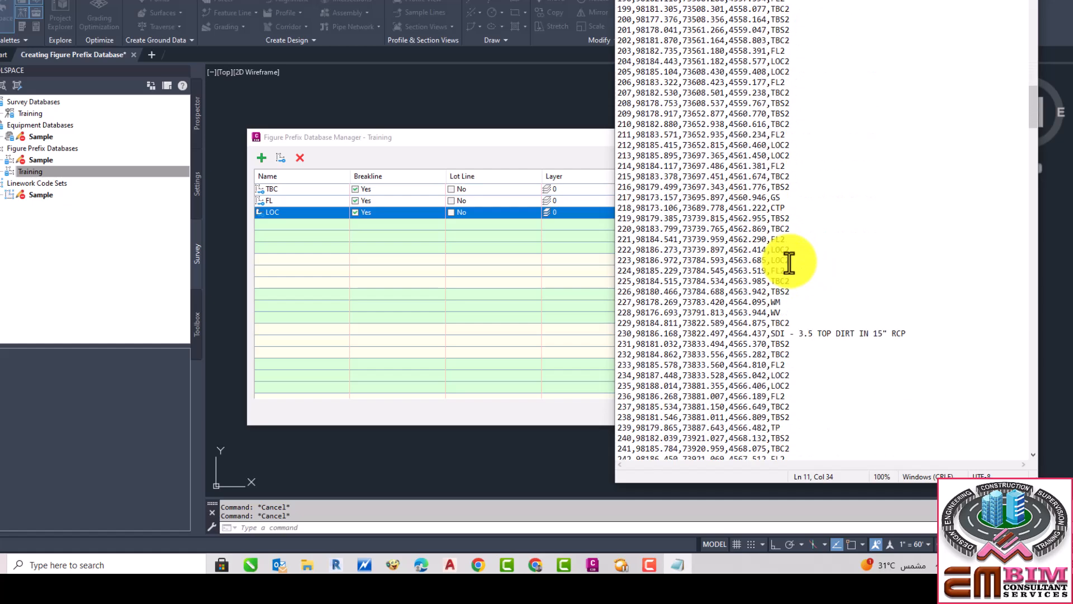
{"action": "scroll", "coordinate": [790, 263], "scroll_direction": "down", "scroll_amount": 3}
{"action": "scroll", "coordinate": [789, 262], "scroll_direction": "down", "scroll_amount": 12}
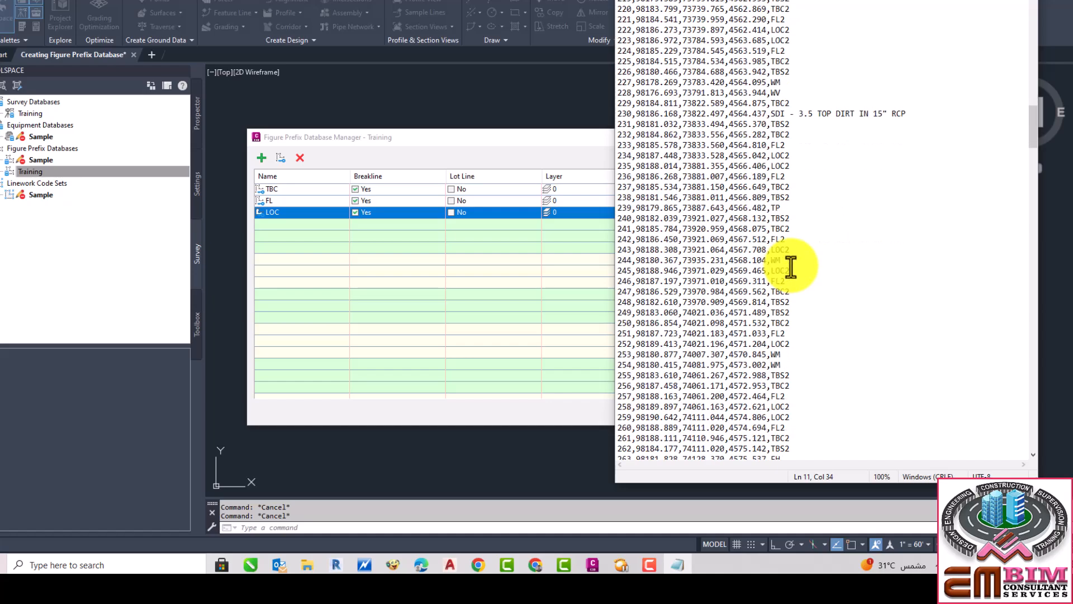
{"action": "scroll", "coordinate": [786, 273], "scroll_direction": "down", "scroll_amount": 14}
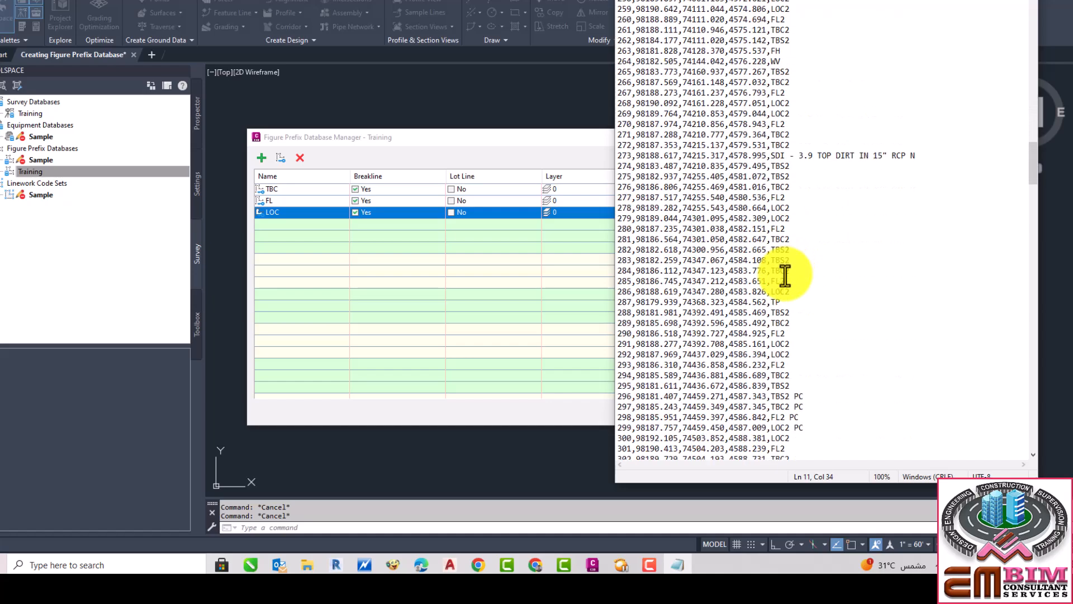
{"action": "scroll", "coordinate": [781, 273], "scroll_direction": "down", "scroll_amount": 13}
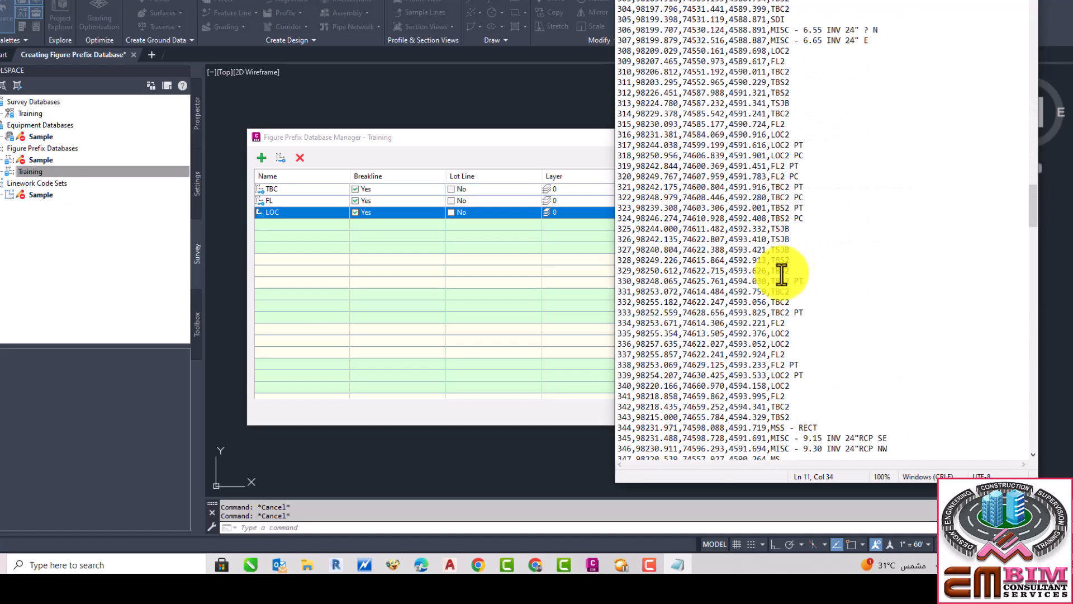
{"action": "scroll", "coordinate": [780, 274], "scroll_direction": "down", "scroll_amount": 9}
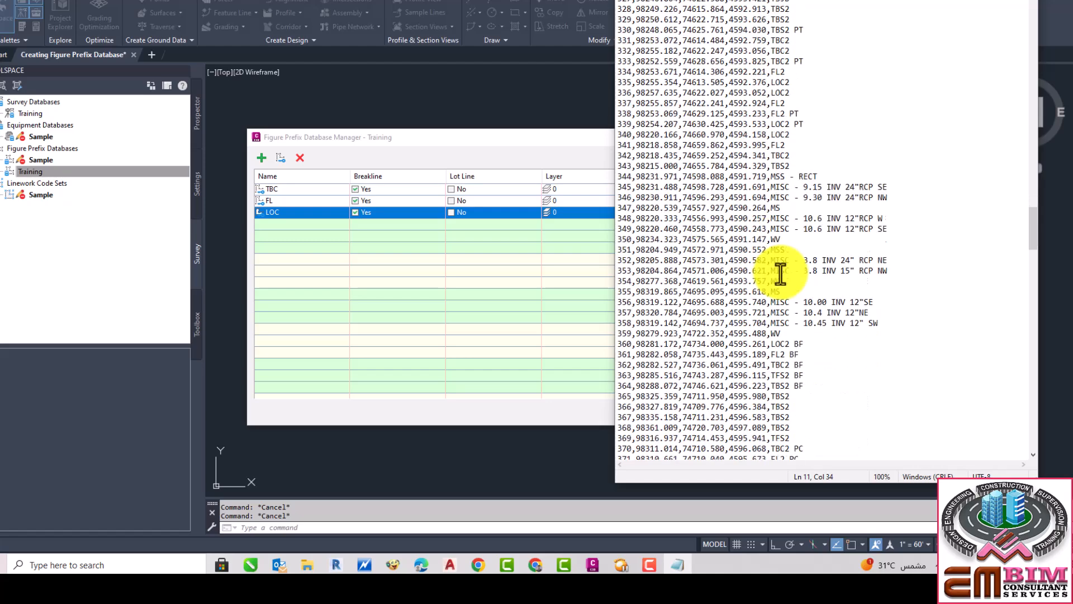
{"action": "scroll", "coordinate": [781, 274], "scroll_direction": "down", "scroll_amount": 9}
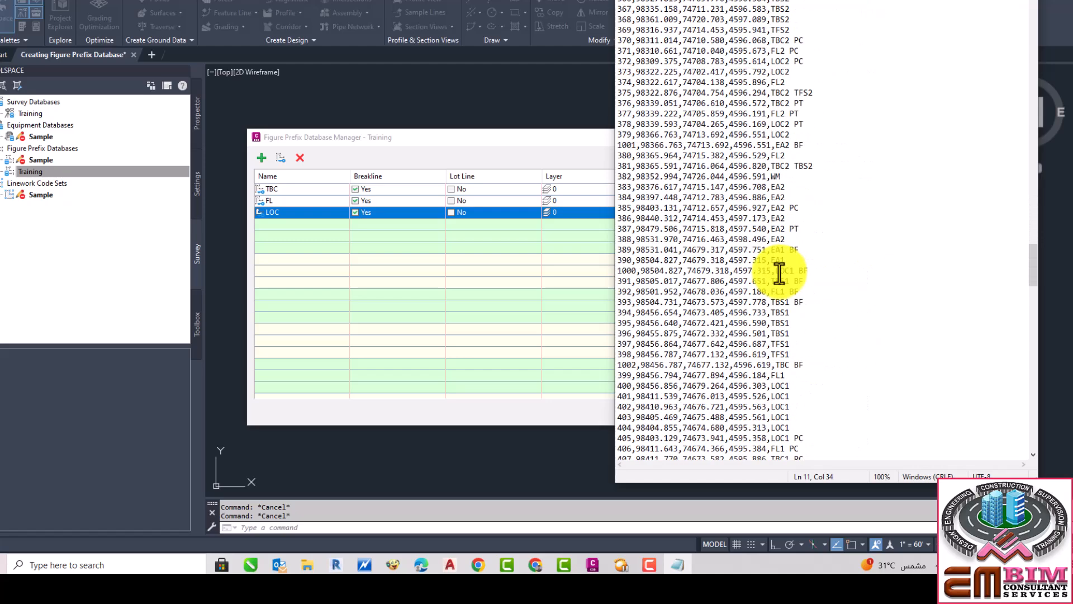
{"action": "left_click", "coordinate": [468, 236]}
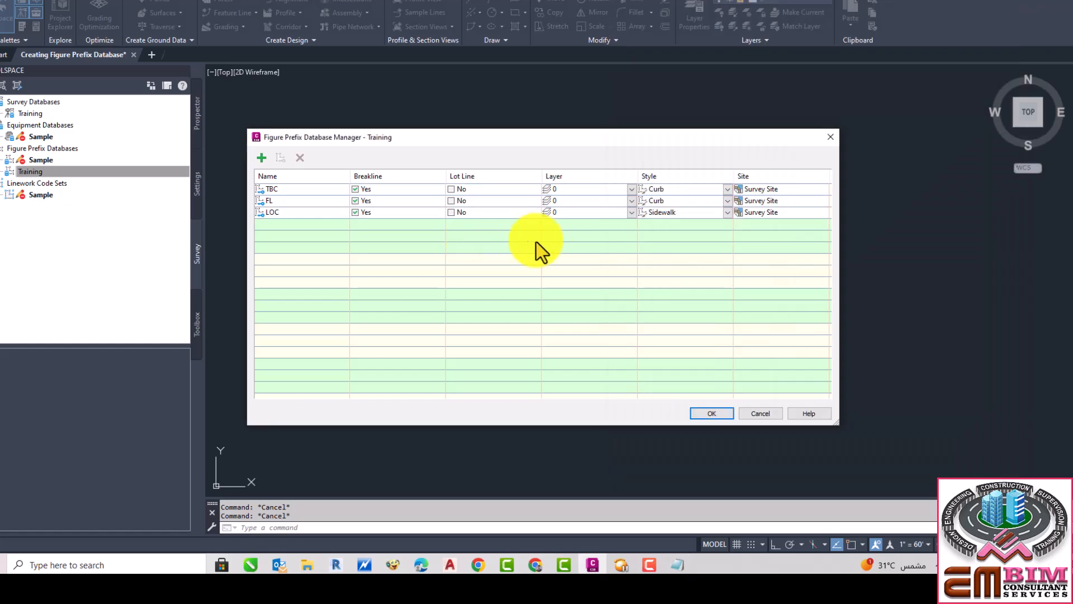